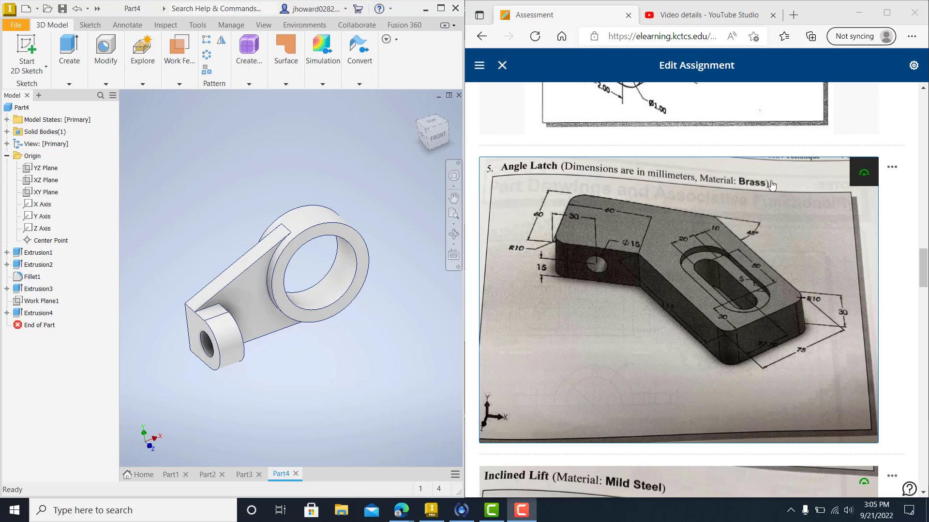
Create a new metric part from the Standard (mm).ipt template.
left_click(16, 25)
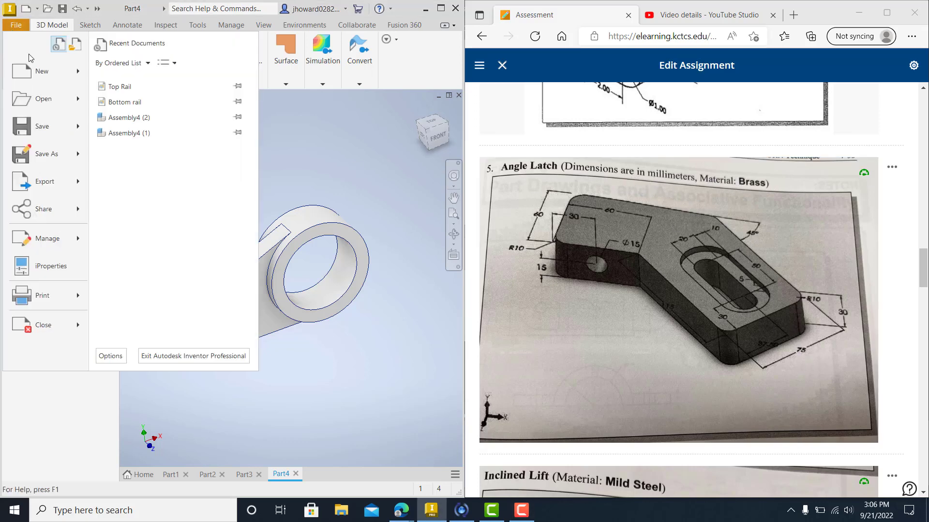
left_click(30, 67)
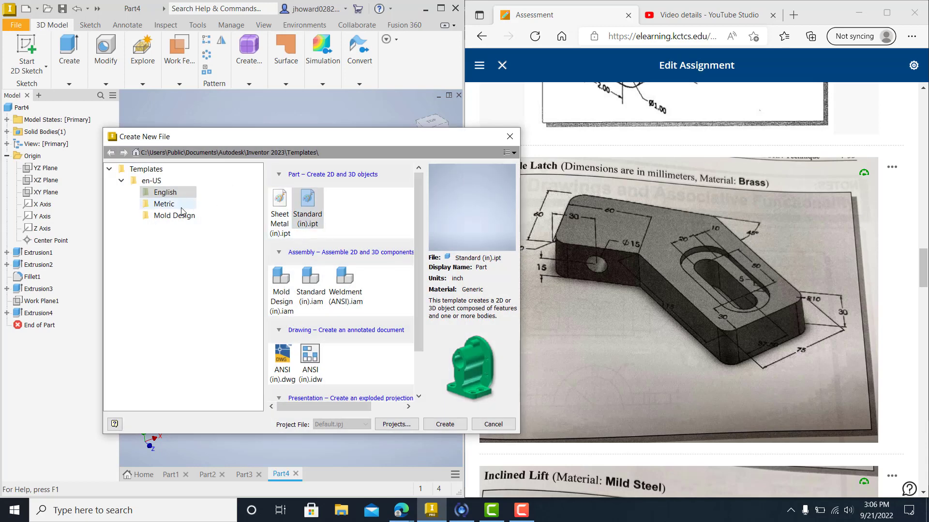
left_click(168, 205)
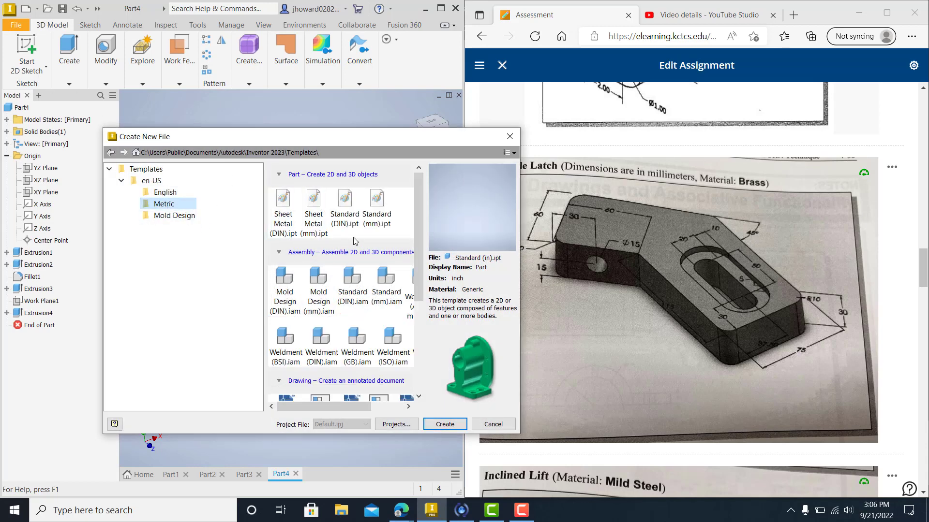
double_click(385, 228)
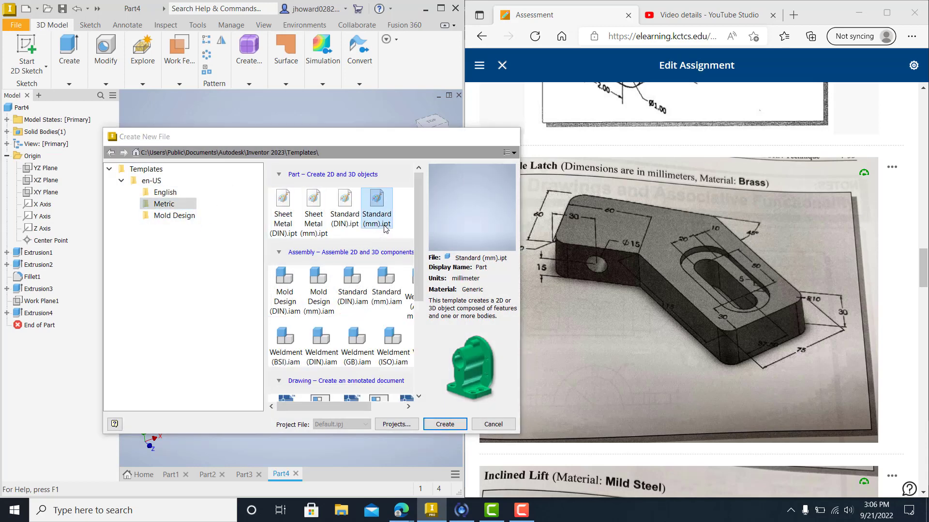
Start a 2D sketch on the front (XY) origin plane.
left_click(42, 72)
left_click(52, 94)
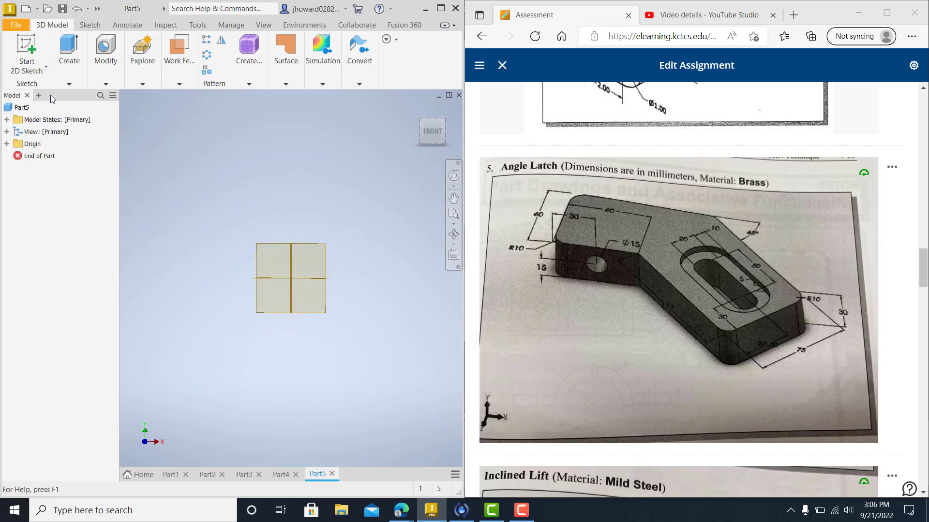
left_click(234, 178)
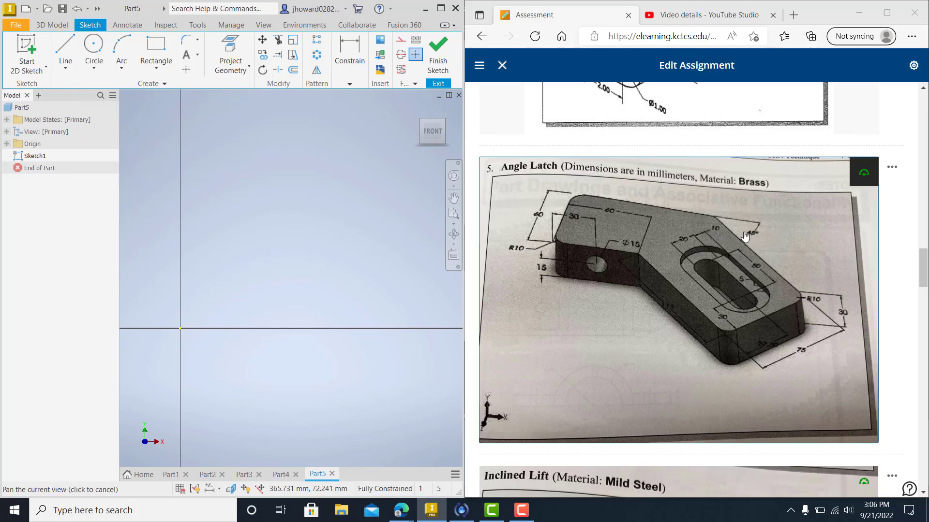
Draw a 60 mm vertical line up from the origin, continued by a longer horizontal line from its upper end.
left_click(65, 48)
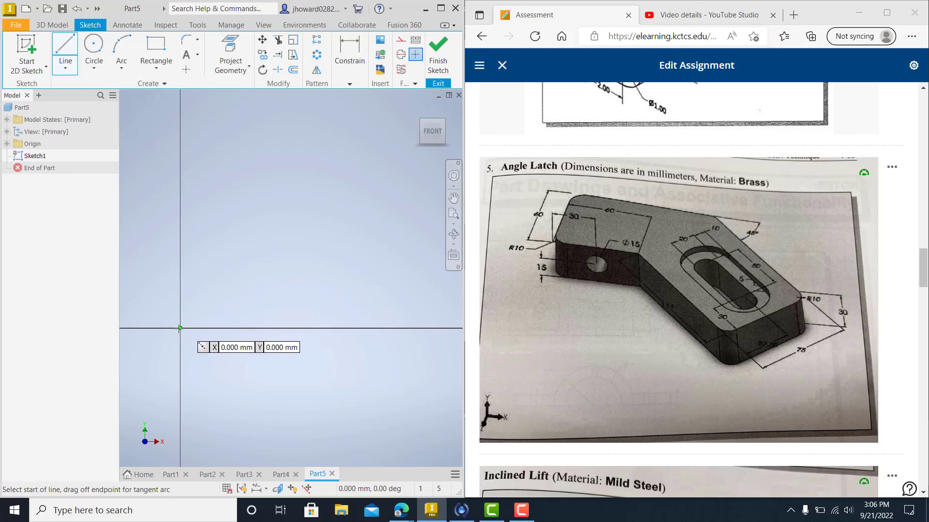
left_click(180, 328)
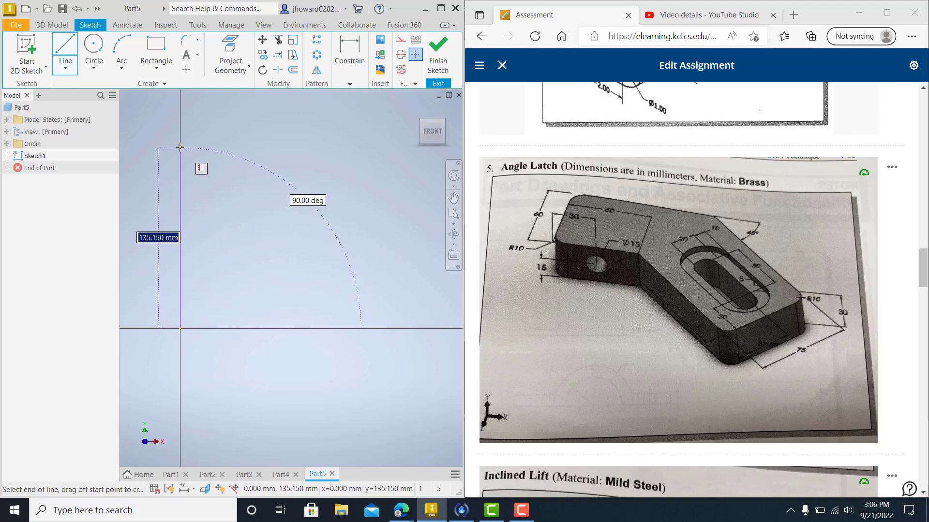
type("60")
key("Return")
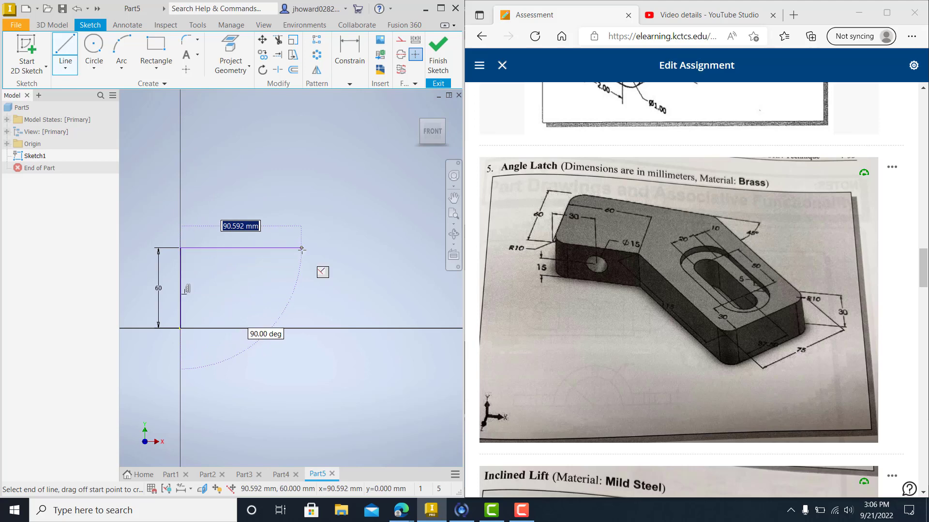
left_click(374, 248)
key("Escape")
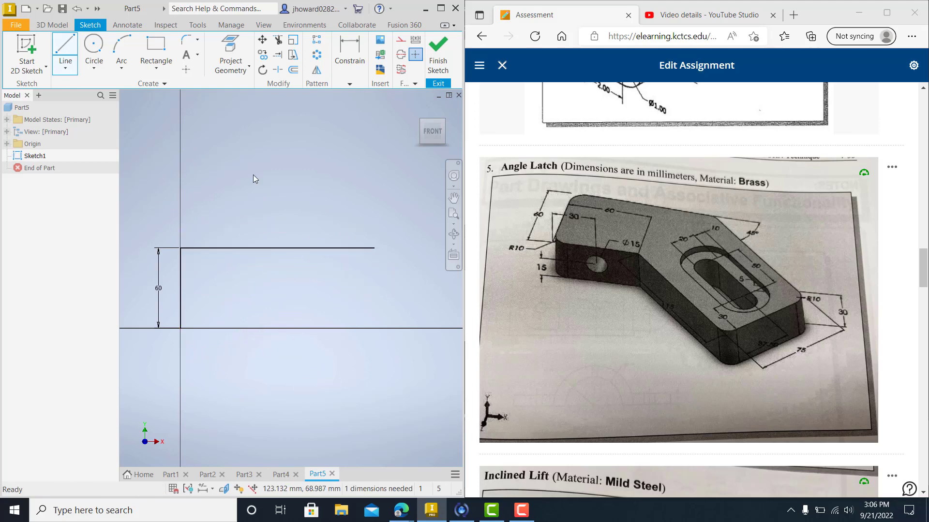
Draw a 60 mm horizontal line from the origin, continued by a line about 127 mm long slanting down and away.
left_click(65, 51)
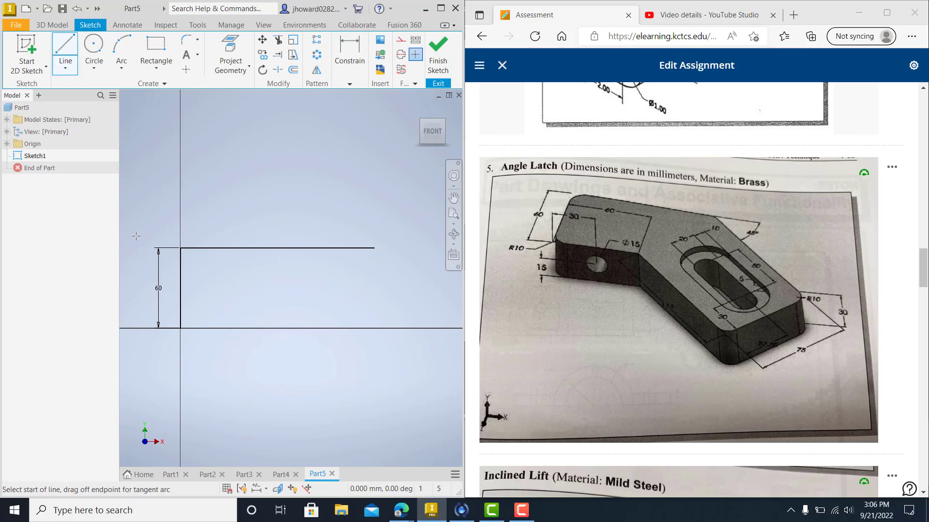
left_click(180, 328)
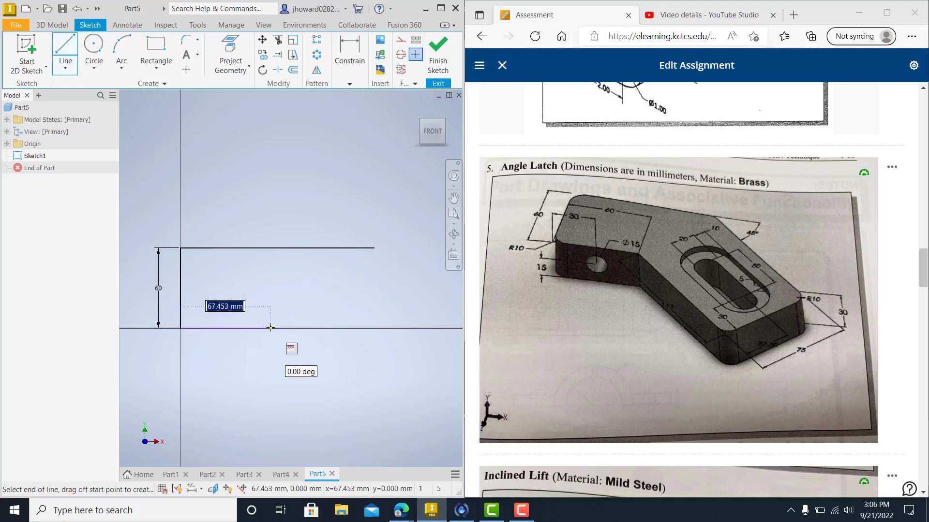
type("60")
key("Return")
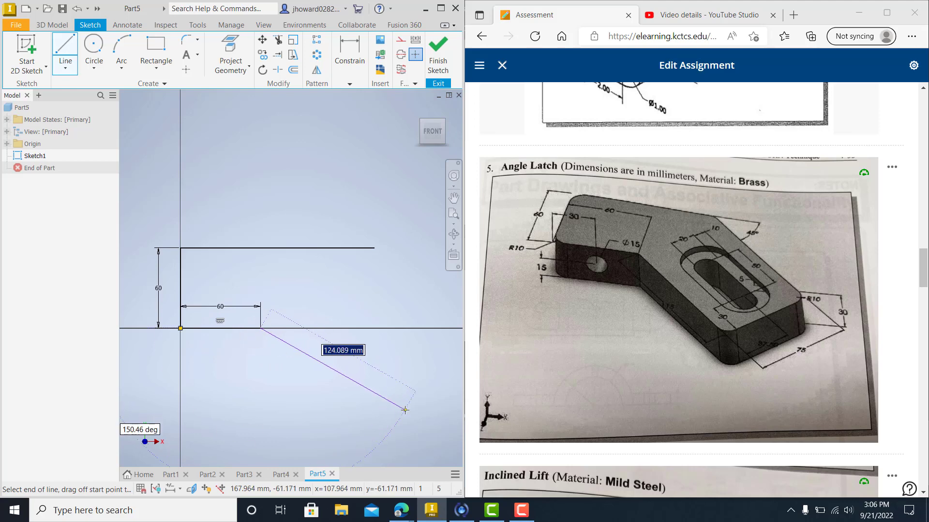
middle_click_drag(406, 410, 347, 359)
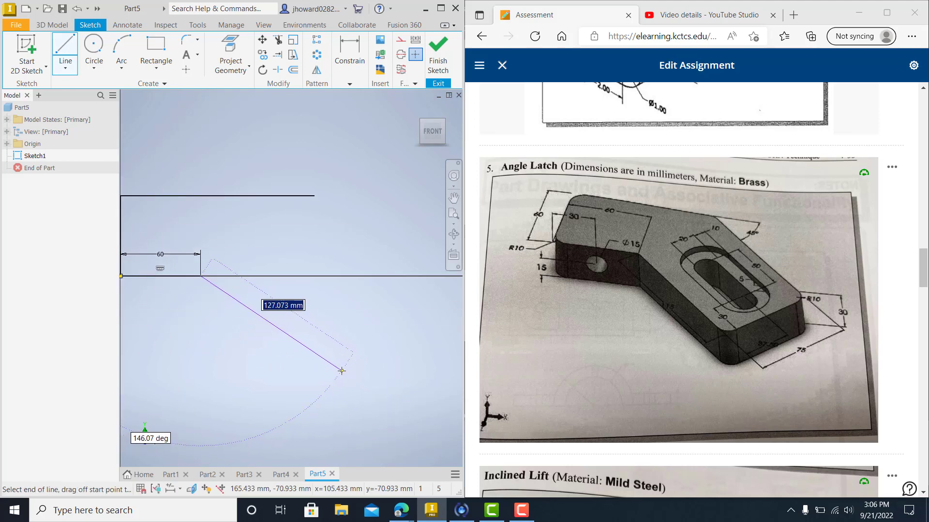
left_click(342, 369)
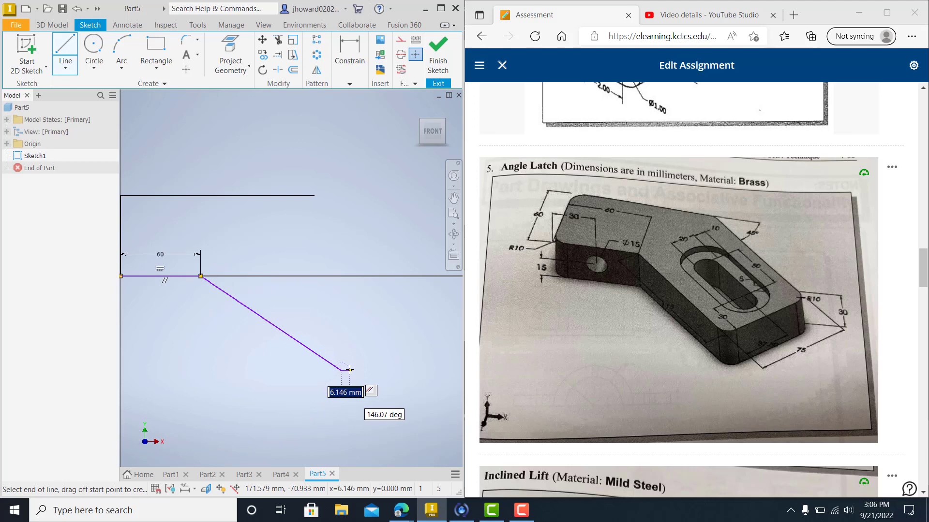
key("Escape")
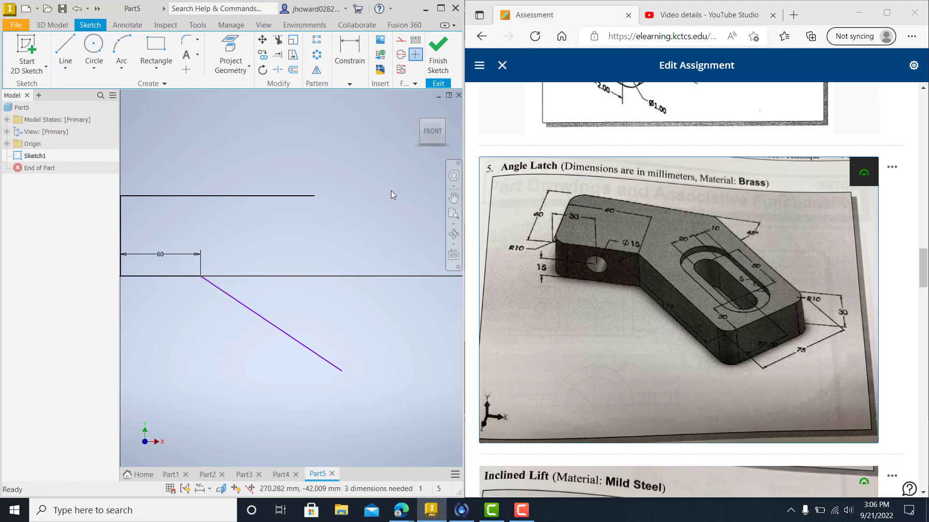
Dimension the angle between the slanted line and the extension of the 60 mm horizontal line as 45 degrees.
left_click(349, 84)
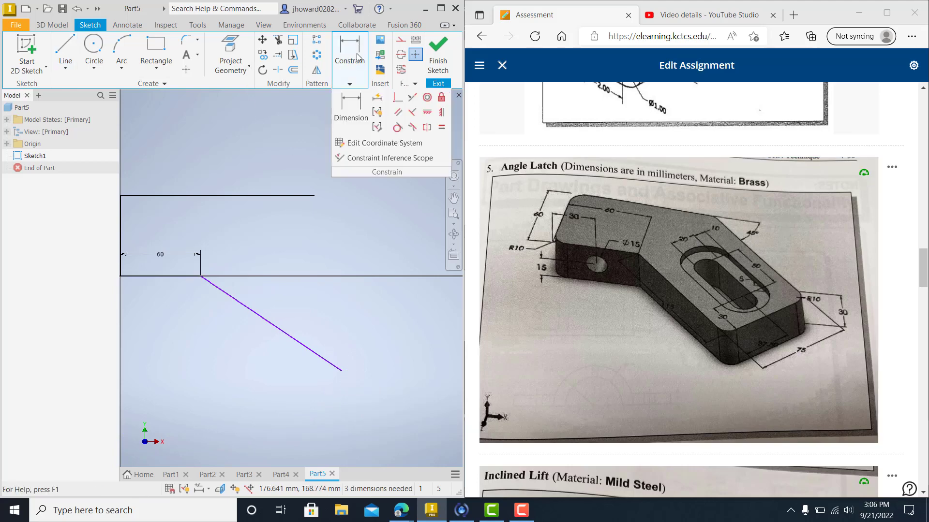
left_click(355, 107)
left_click(193, 275)
left_click(222, 291)
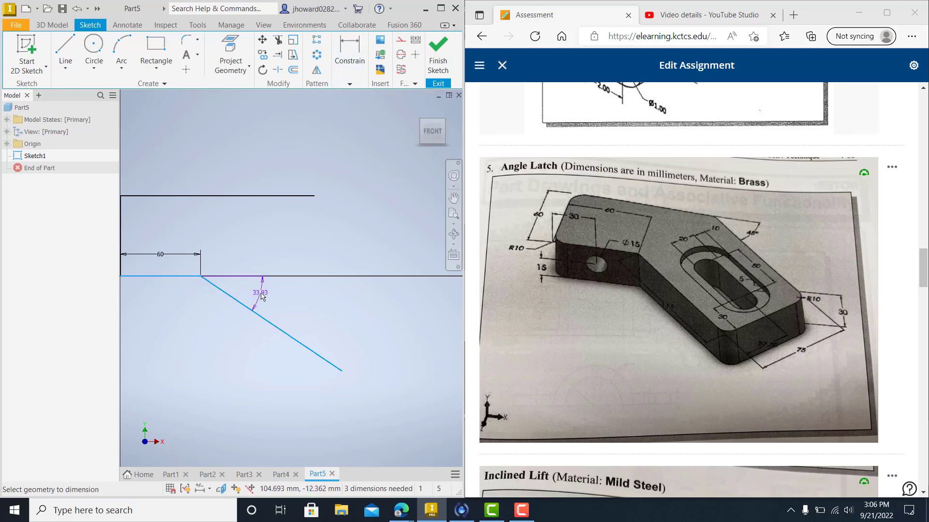
left_click(261, 296)
type("45")
key("Return")
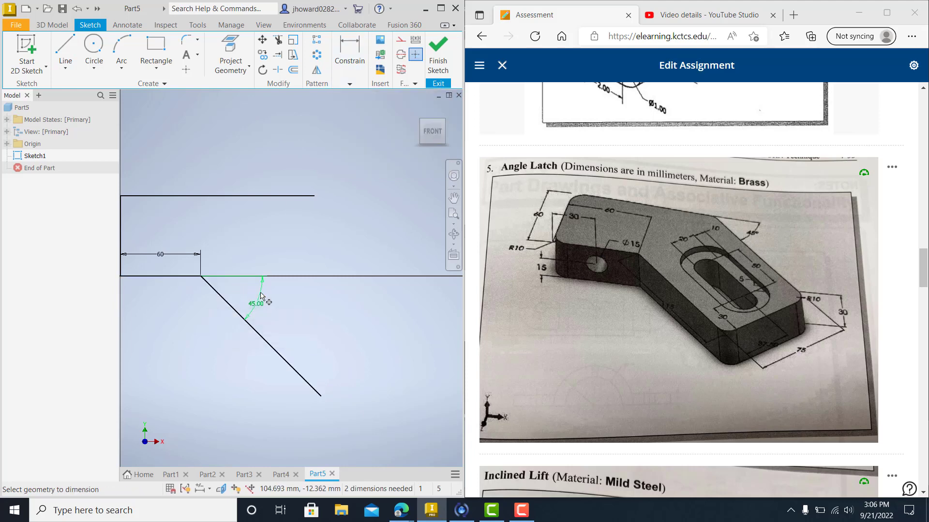
key("Escape")
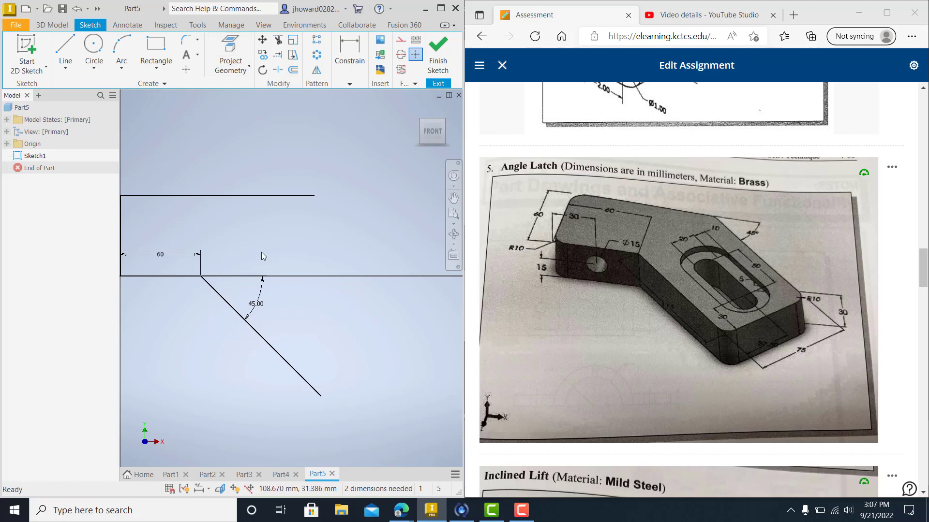
Draw a second slanted line that crosses the upper horizontal line and runs down roughly alongside the 45-degree line.
key("o")
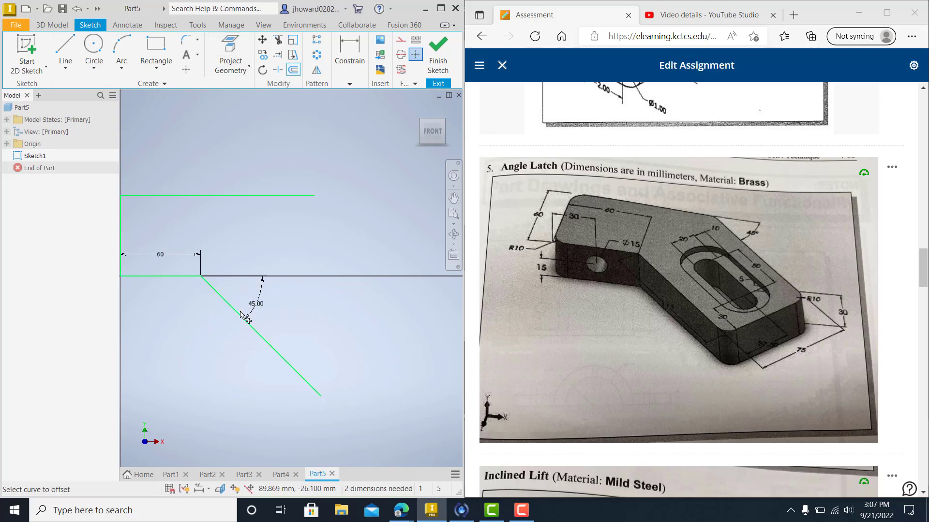
left_click(66, 48)
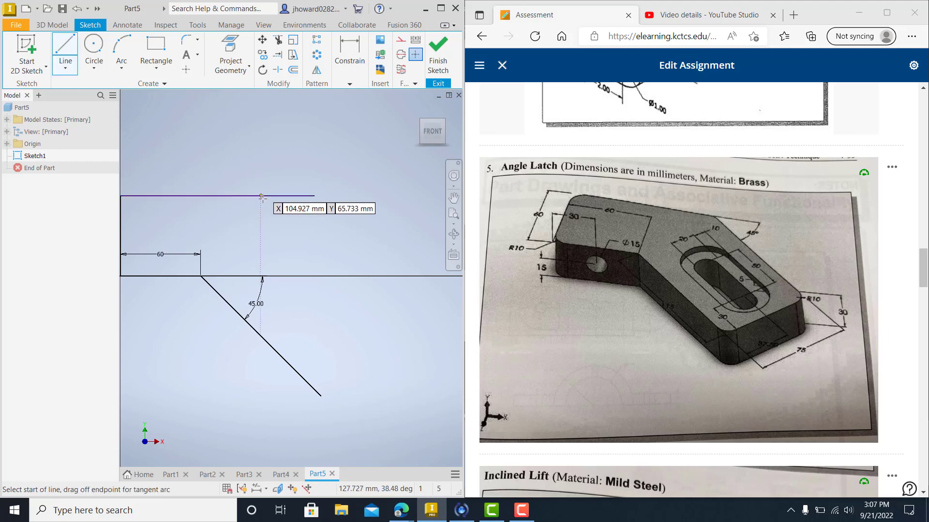
left_click(228, 161)
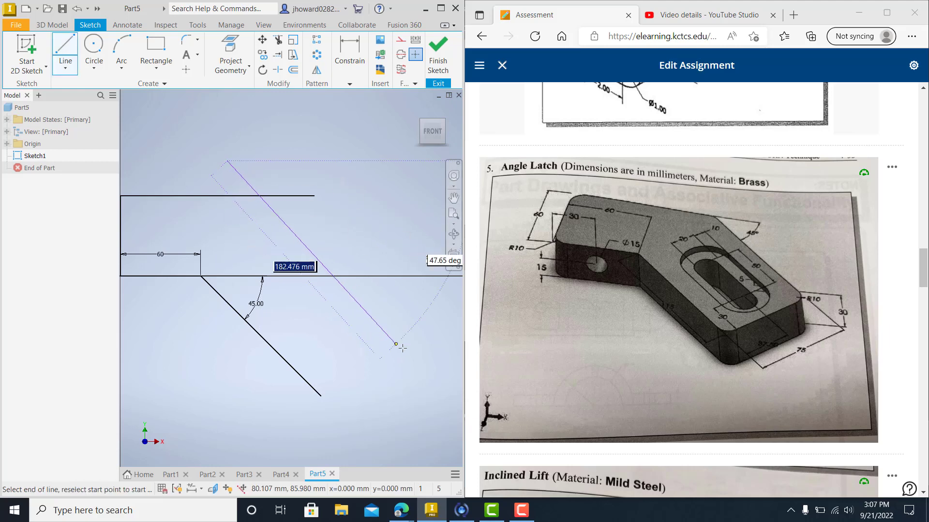
left_click(432, 353)
key("Escape")
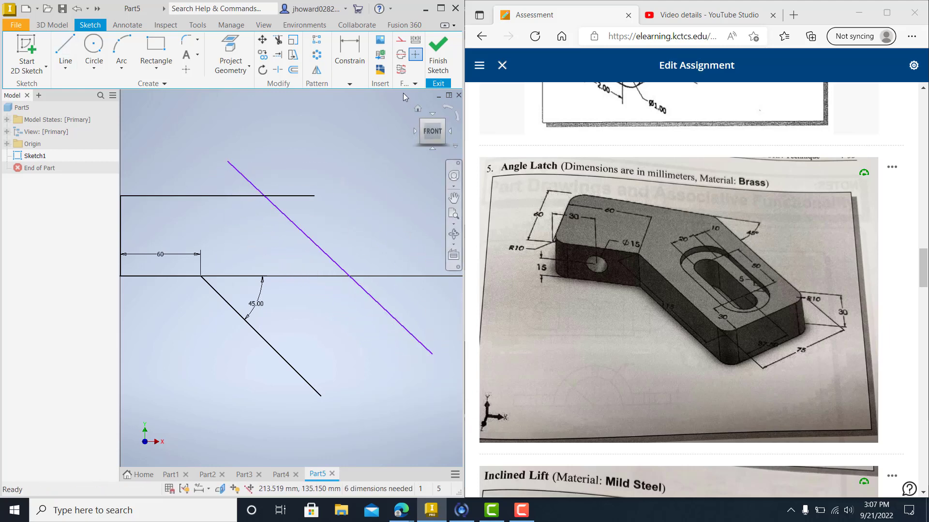
Apply a parallel constraint between the 45-degree line and the second slanted line.
left_click(354, 87)
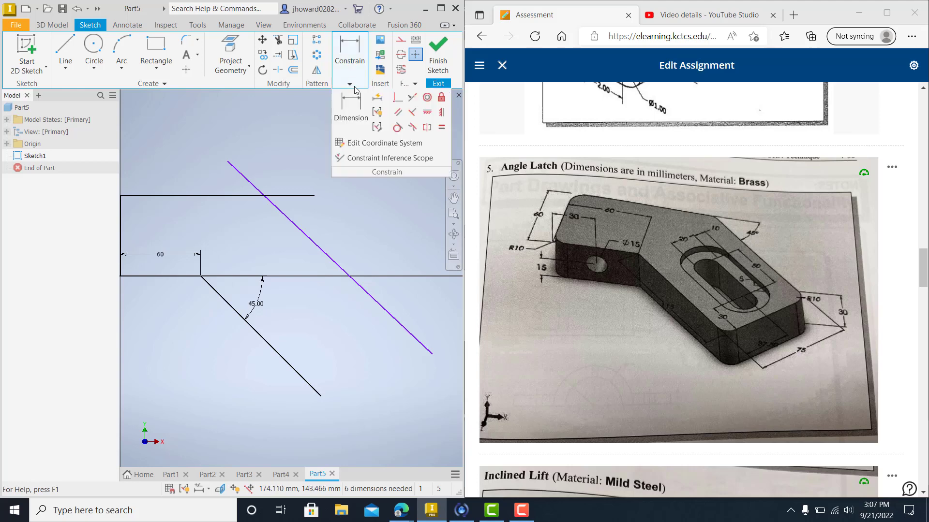
left_click(397, 112)
left_click(257, 334)
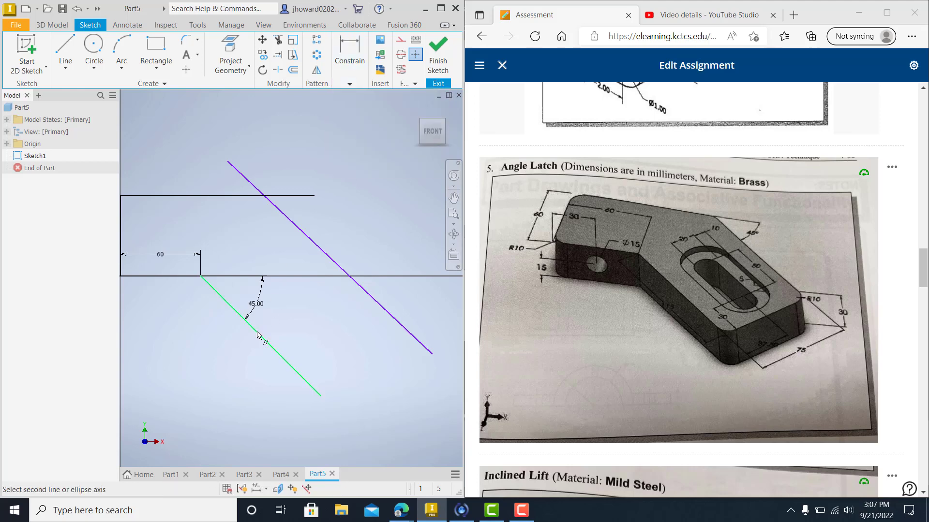
left_click(355, 283)
key("Escape")
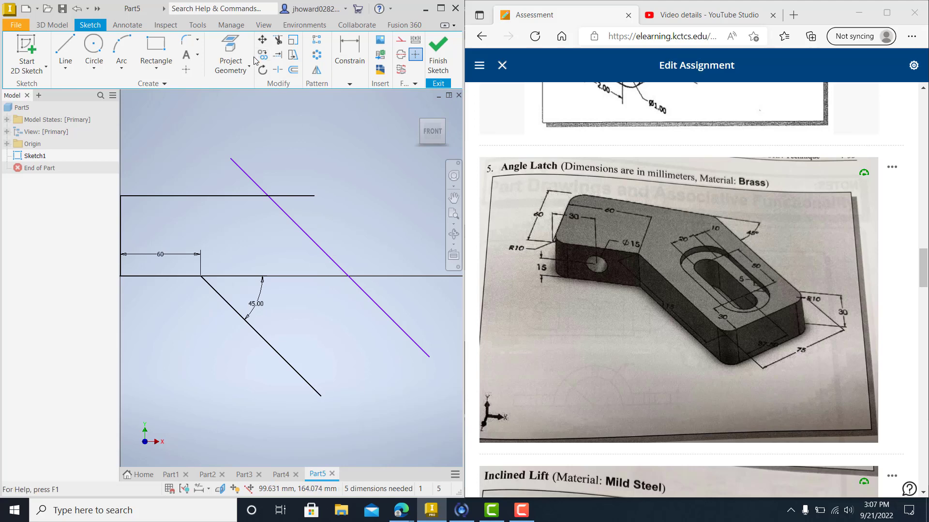
Dimension the distance between the two parallel slanted lines as 75 mm.
left_click(341, 85)
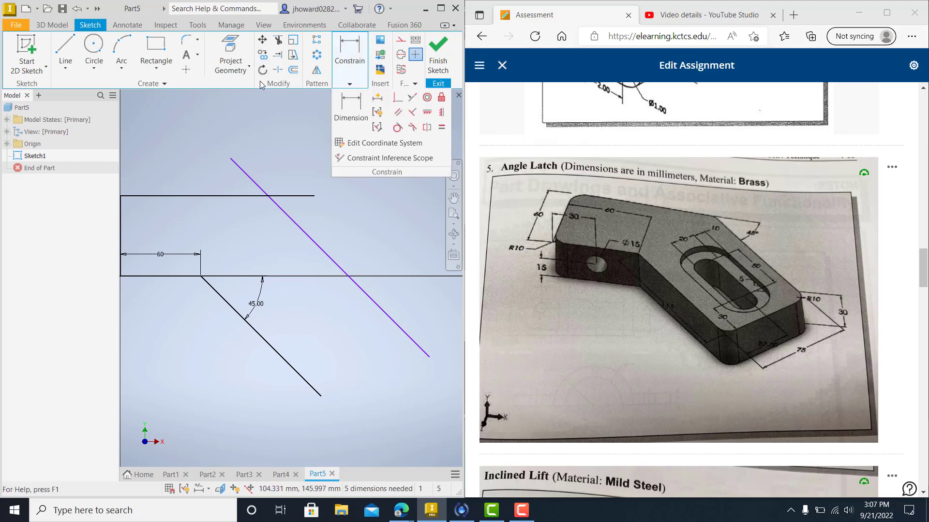
left_click(351, 84)
left_click(350, 112)
left_click(281, 354)
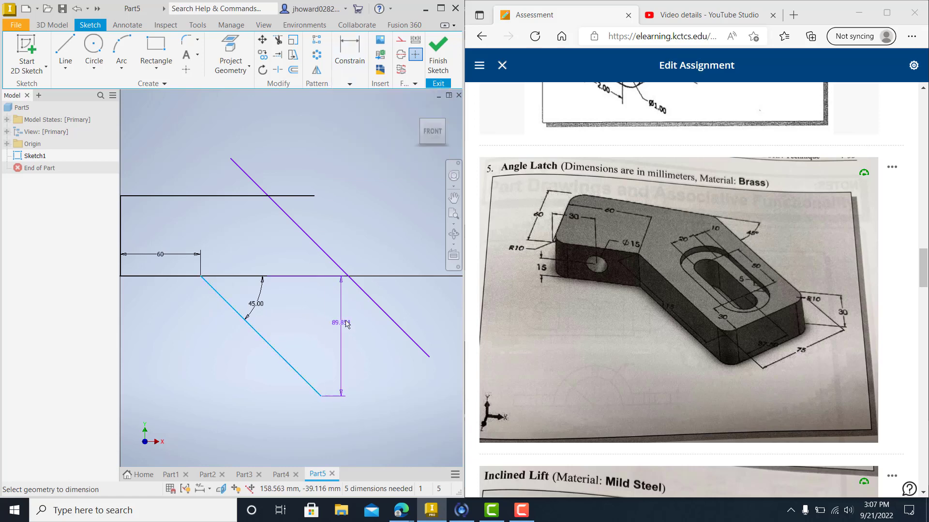
left_click(369, 296)
left_click(330, 322)
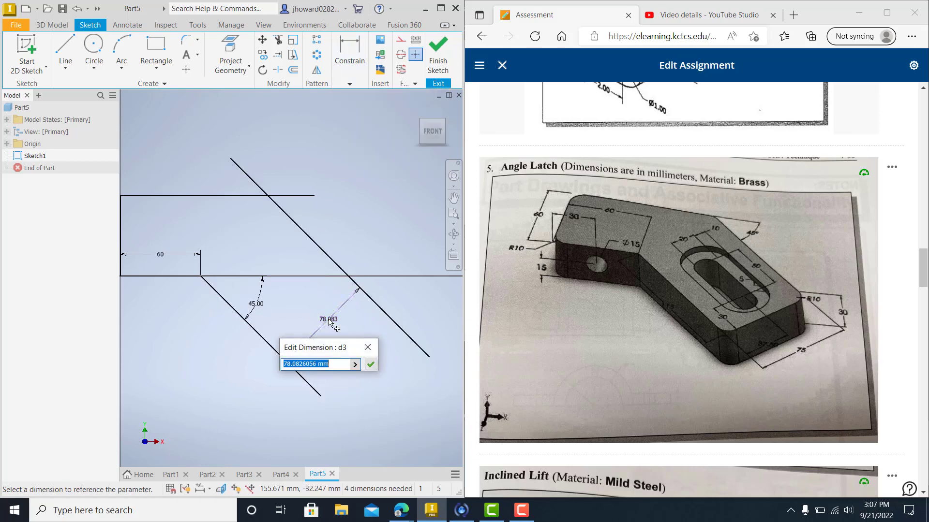
type("75")
key("Return")
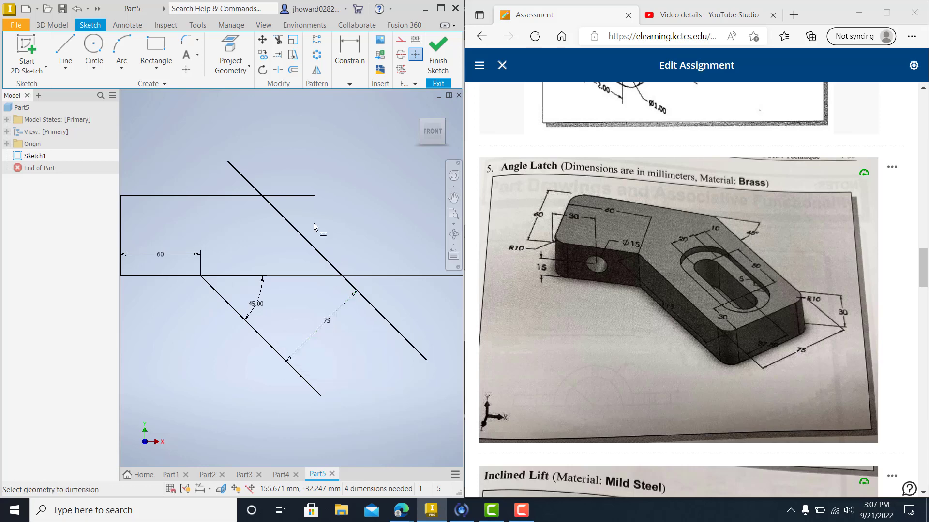
Trim the overhanging ends of the upper horizontal line and the outer slanted line where they cross.
left_click(277, 40)
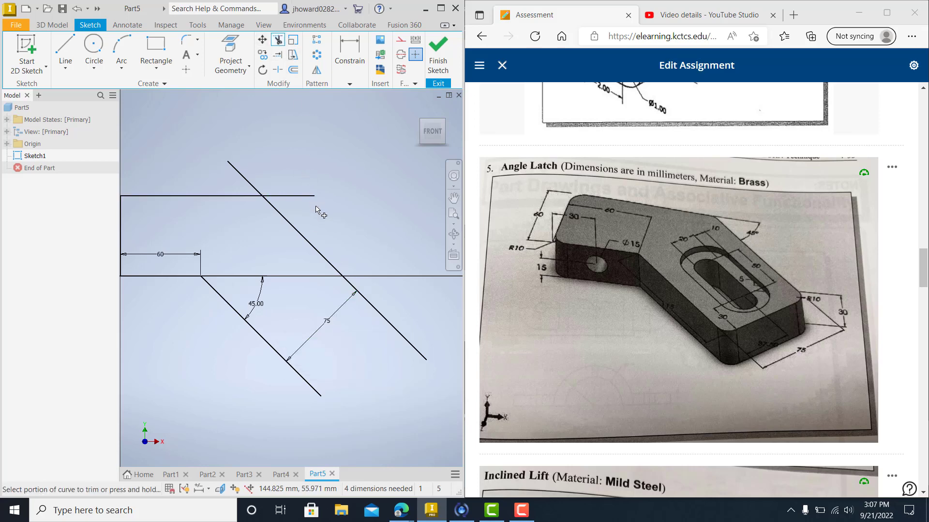
mouse_move(316, 209)
left_mouse_down()
mouse_move(272, 176)
mouse_move(215, 172)
left_mouse_up()
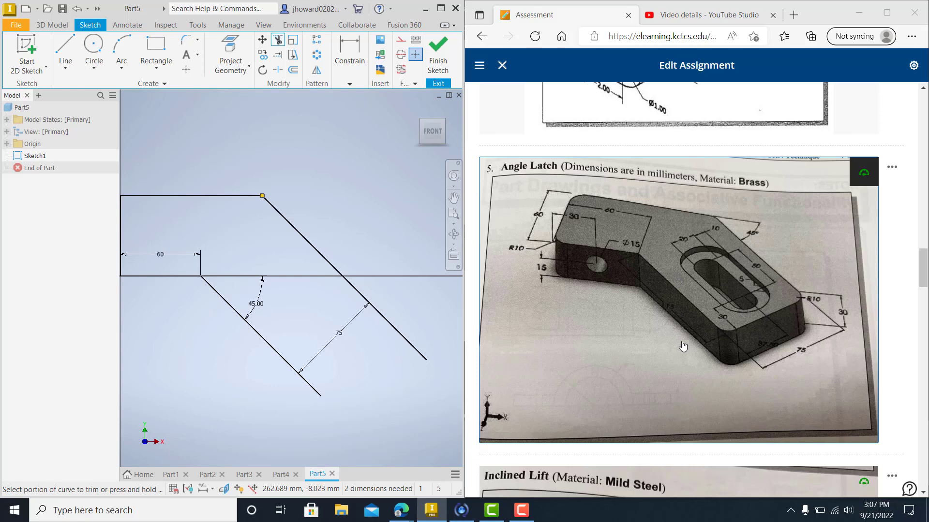
Examine the enlarged Angle Latch drawing in the browser for the angled arm's dimensions.
scroll(676, 327, "down", 2)
scroll(677, 228, "up", 2)
left_click(680, 315)
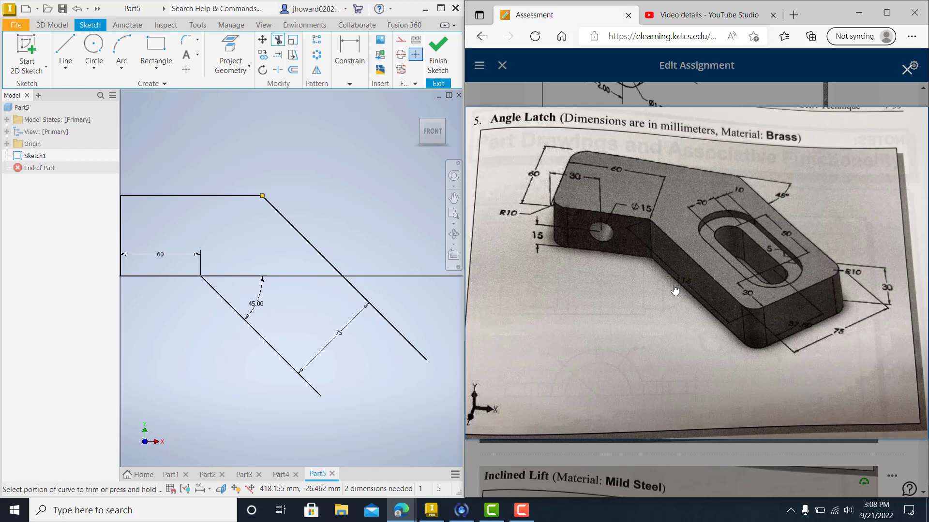
left_click(711, 175)
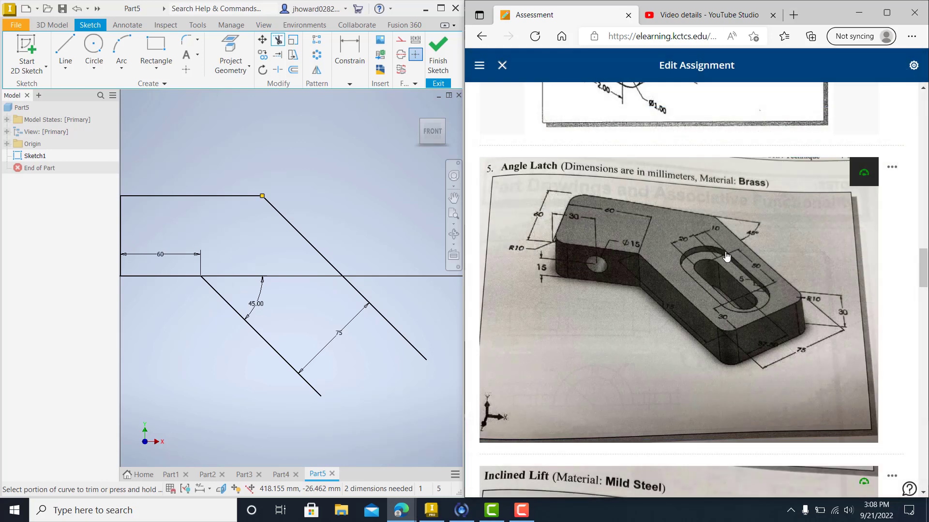
Enlarge the Angle Latch drawing in the browser to read the length of the angled arm's inner edge.
left_click(664, 317)
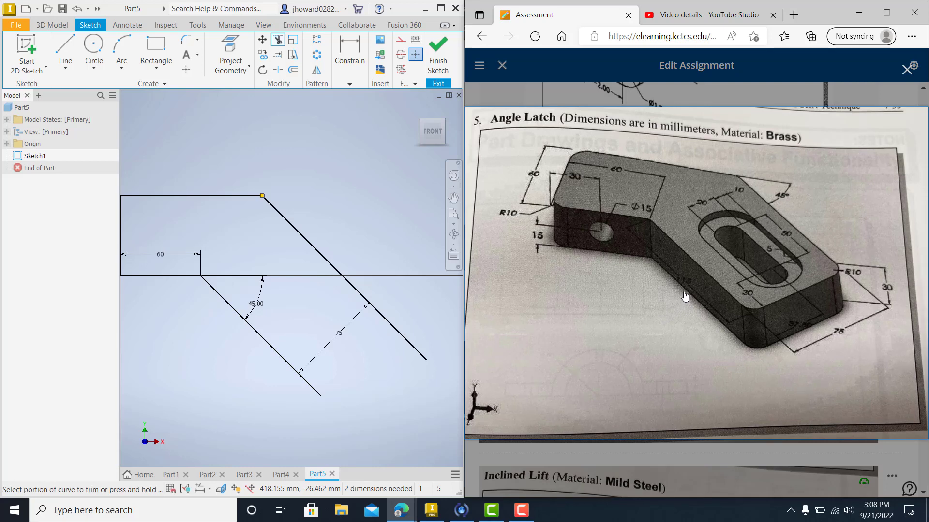
scroll(684, 296, "up", 2, "ctrl")
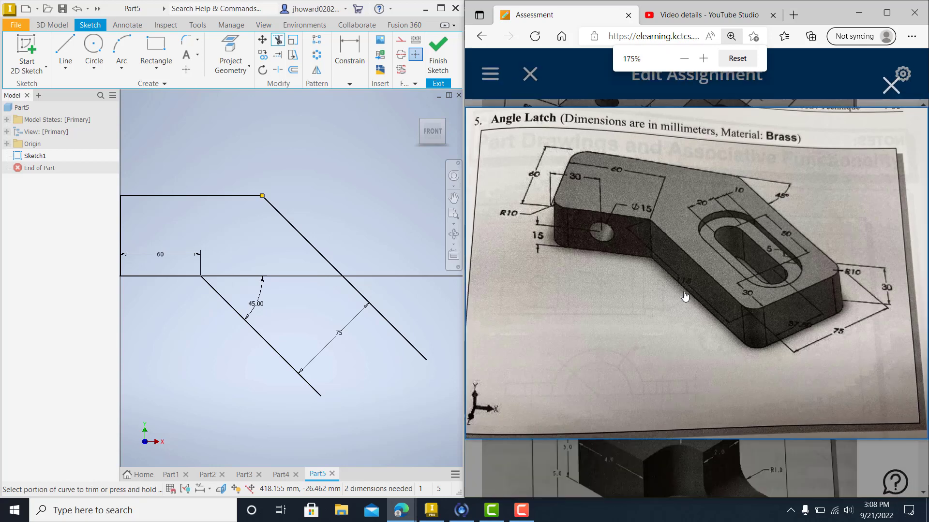
left_click(838, 481)
scroll(727, 386, "up", 6)
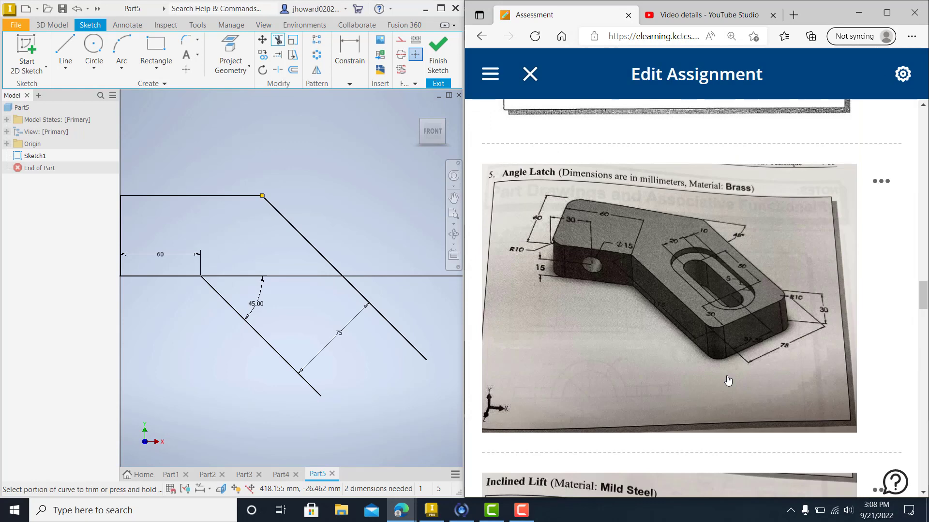
scroll(728, 380, "up", 2, "ctrl")
scroll(727, 381, "up", 1, "ctrl")
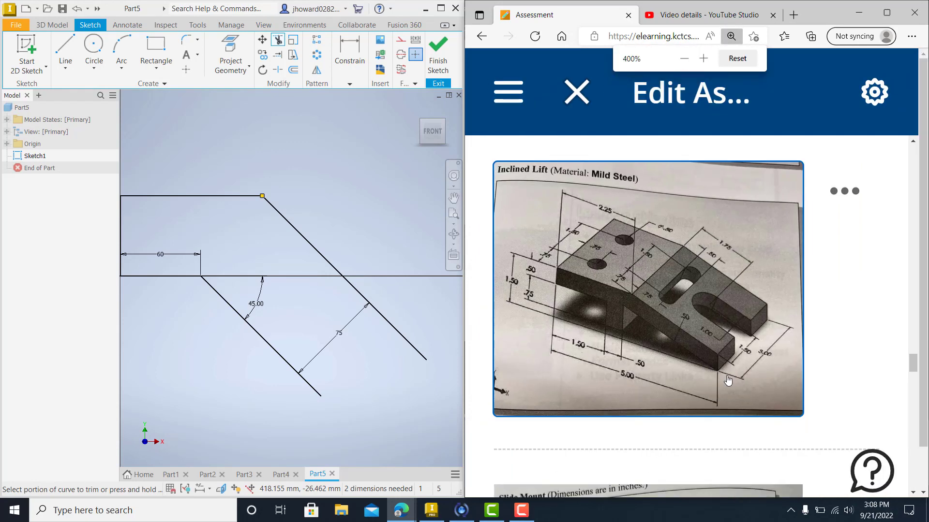
scroll(727, 381, "up", 1, "ctrl")
scroll(779, 377, "down", 10)
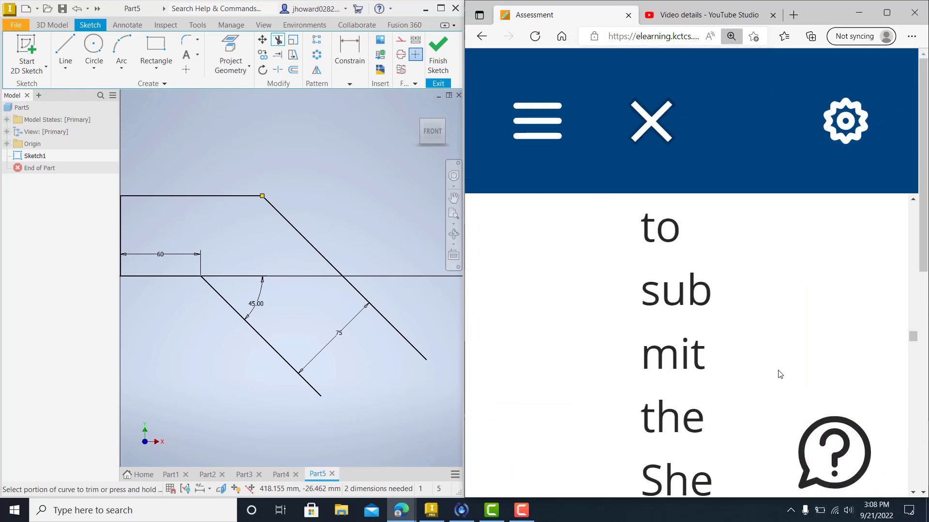
scroll(777, 381, "down", 10)
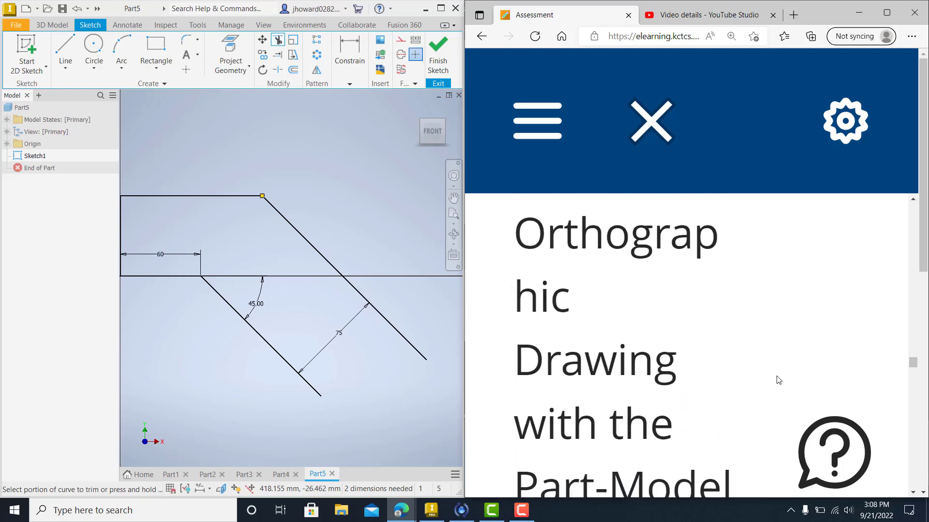
scroll(787, 383, "down", 4)
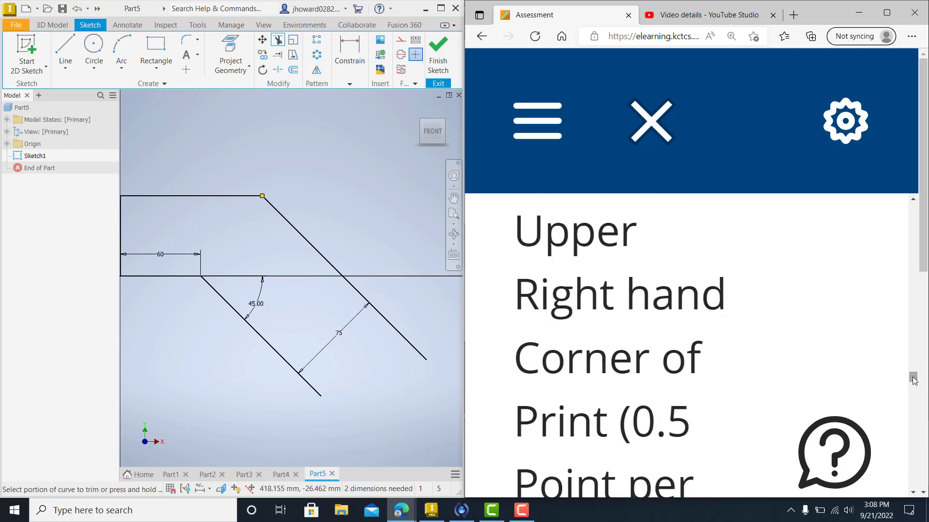
left_click_drag(914, 379, 925, 448)
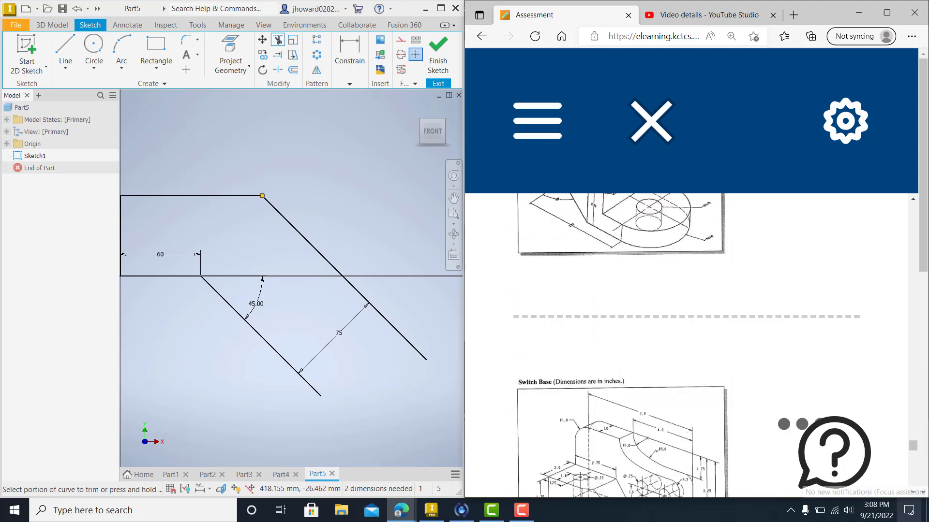
Return the assignment page to 100% zoom and bring the Angle Latch drawing back into view.
key("ctrl+minus")
key("ctrl+minus")
key("ctrl+minus")
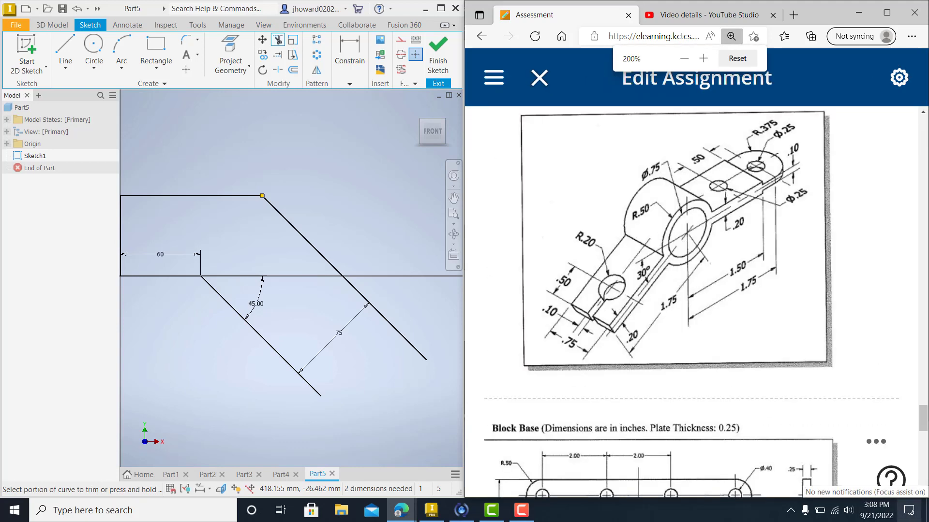
key("ctrl+minus")
key("ctrl+minus")
key("ctrl+minus")
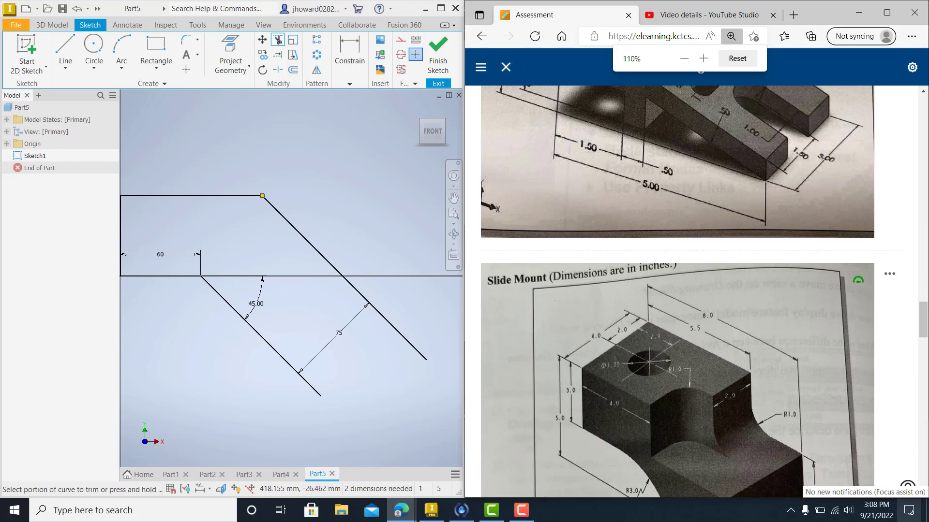
key("ctrl+minus")
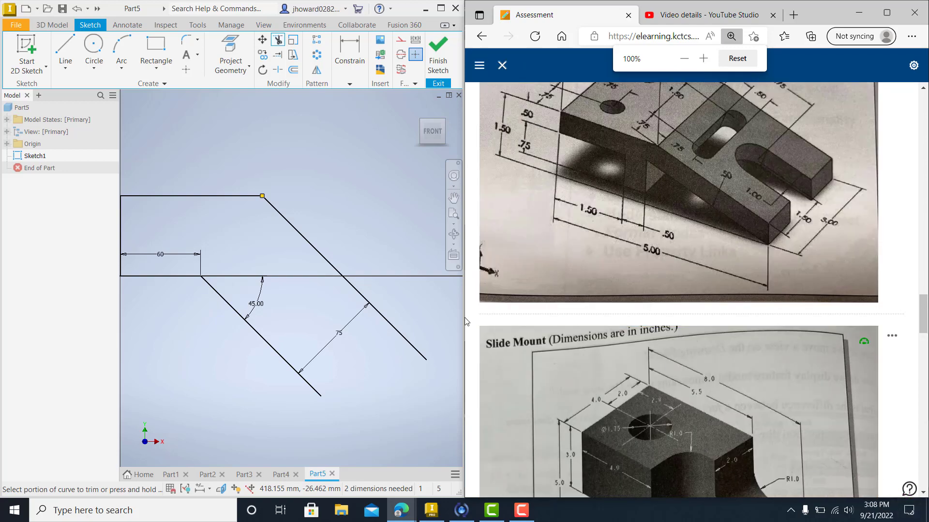
scroll(665, 375, "down", 9)
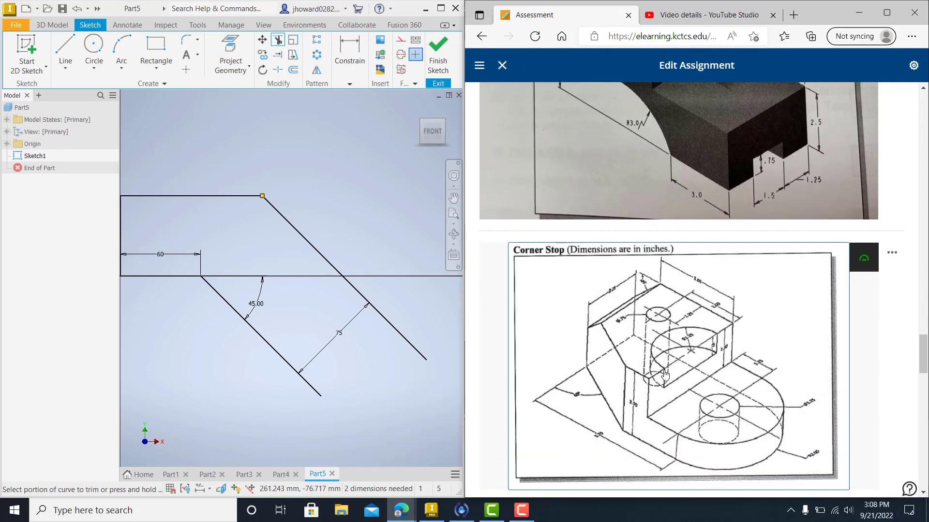
scroll(666, 375, "up", 9)
scroll(665, 375, "up", 8)
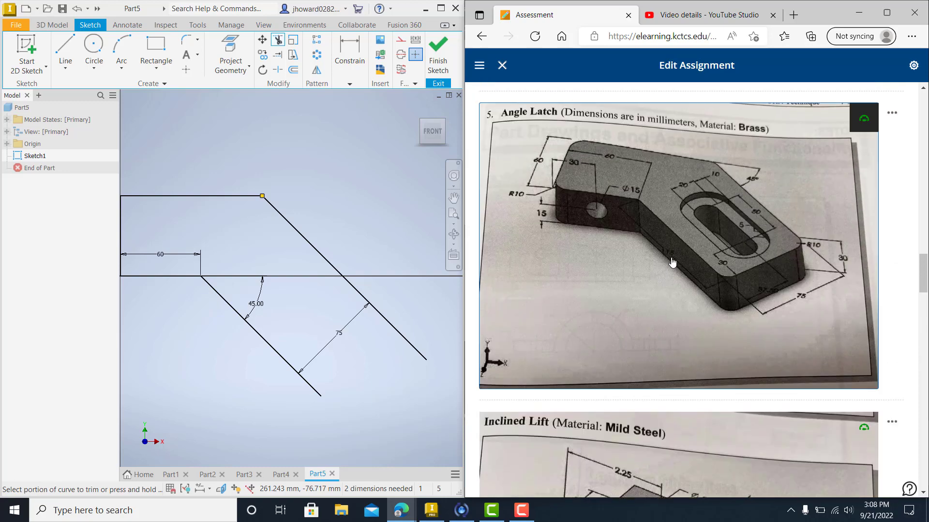
Add an aligned dimension of 175 mm to the length of the arm's inner slanted line.
left_click(349, 83)
left_click(360, 111)
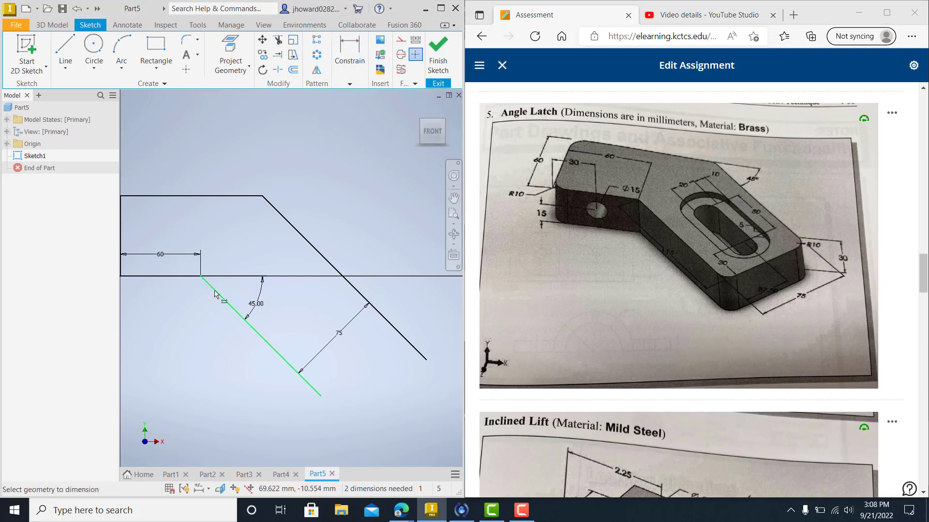
left_click(217, 292)
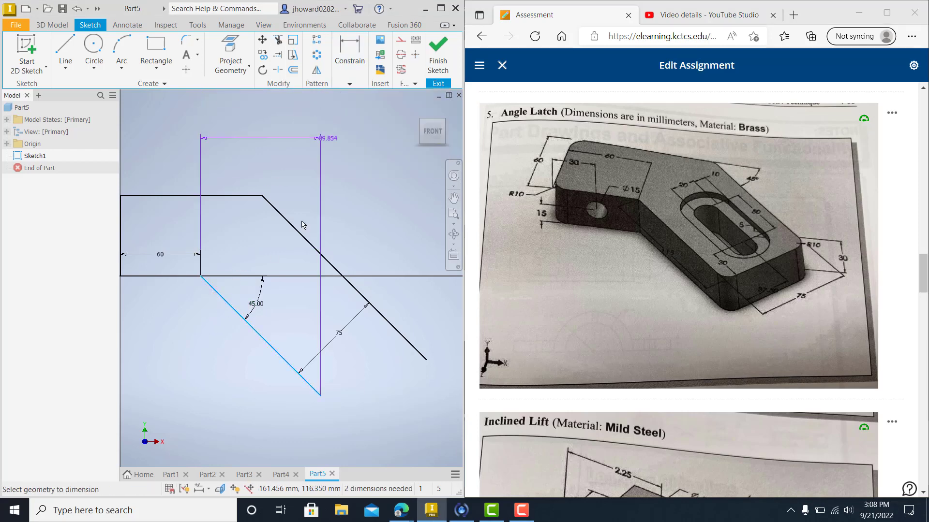
right_click(203, 366)
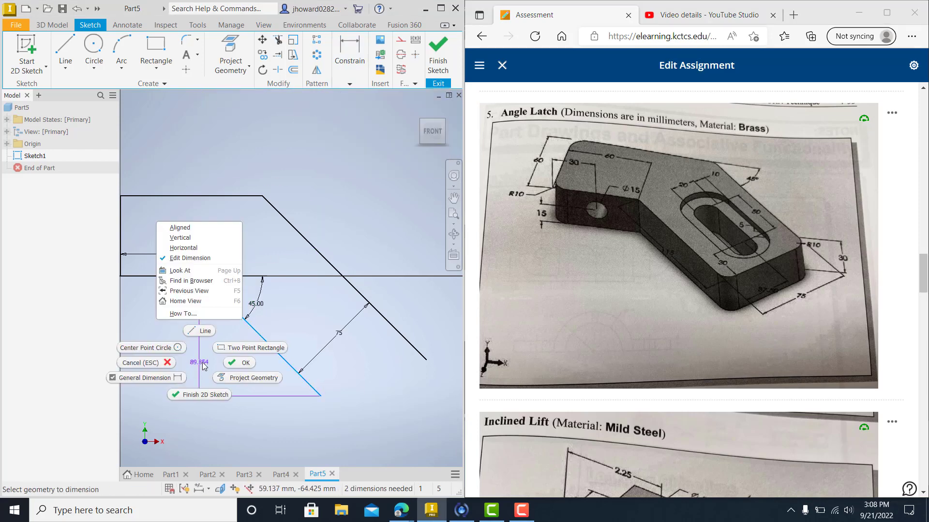
left_click(186, 229)
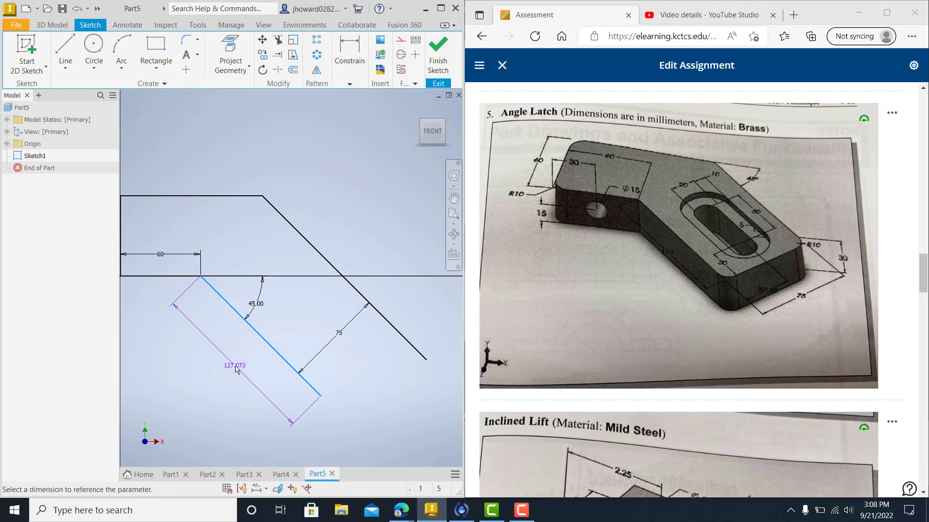
left_click(237, 366)
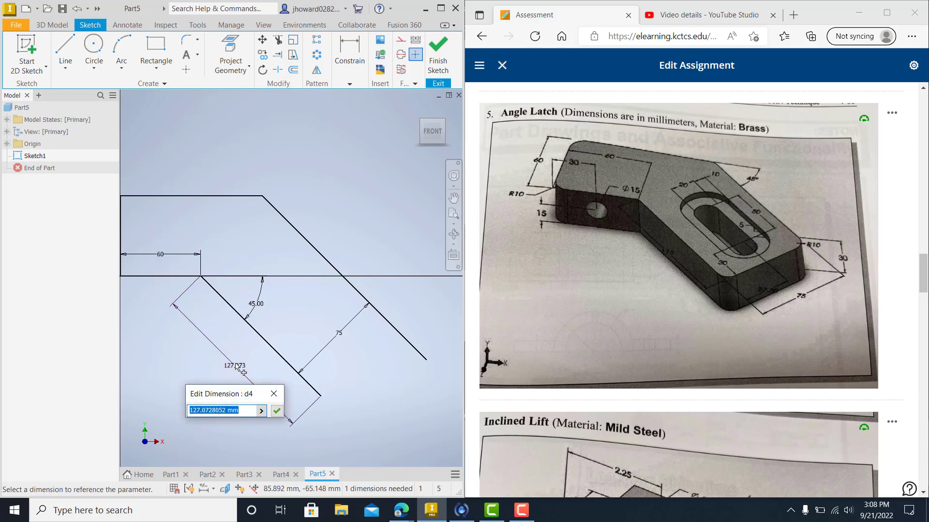
type("175")
key("Return")
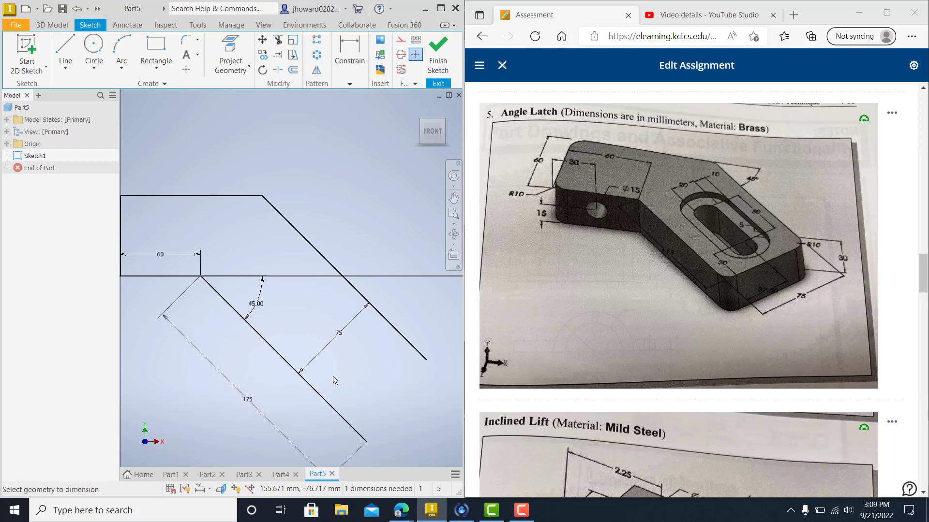
Change the inner slanted line's length dimension to 125 mm.
scroll(336, 380, "up", 5)
scroll(337, 381, "down", 6)
scroll(337, 381, "up", 5)
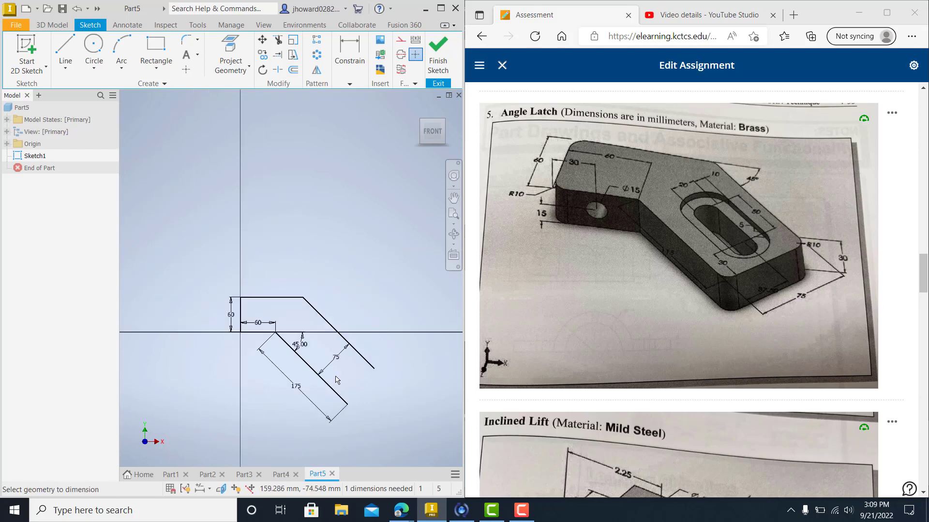
double_click(296, 387)
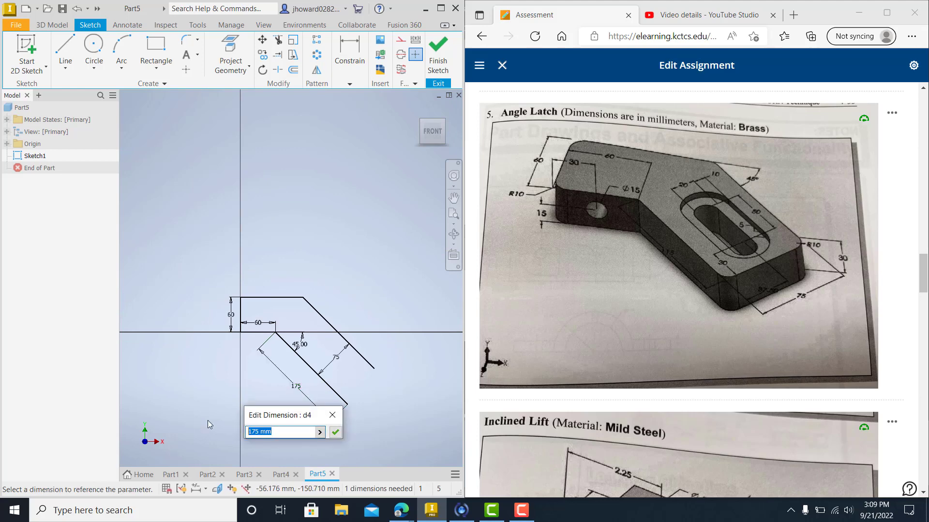
type("125")
key("Return")
scroll(304, 372, "up", 6)
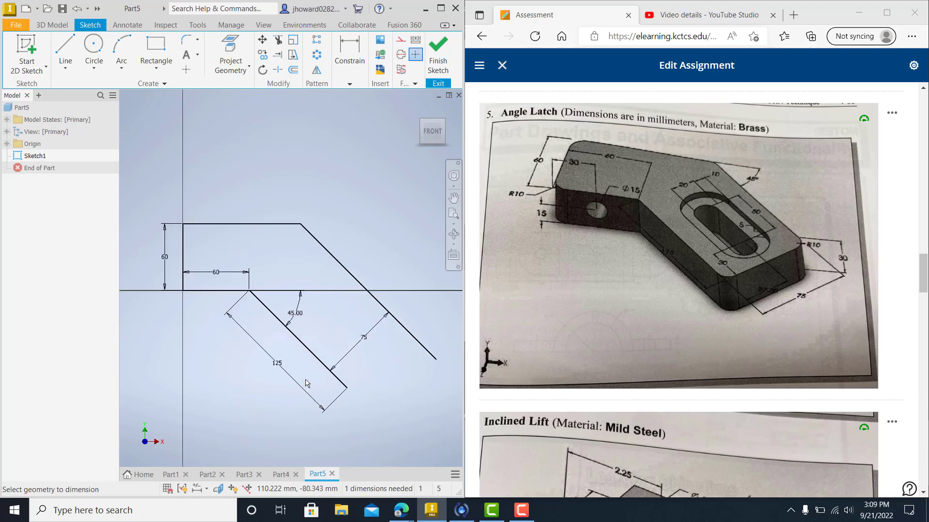
Close the arm's end with a line perpendicular to both slanted lines and trim the outer line's overhang beyond it.
scroll(304, 367, "down", 4)
left_click(65, 51)
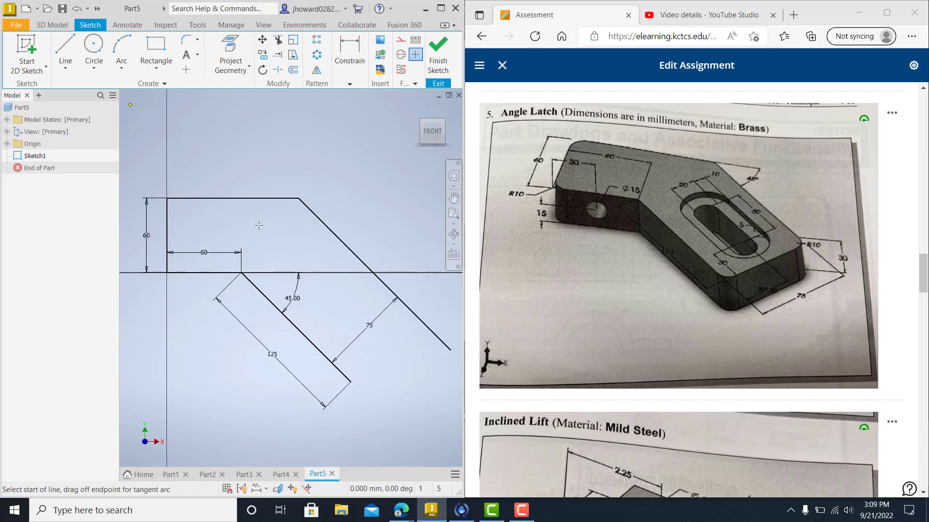
left_click(351, 382)
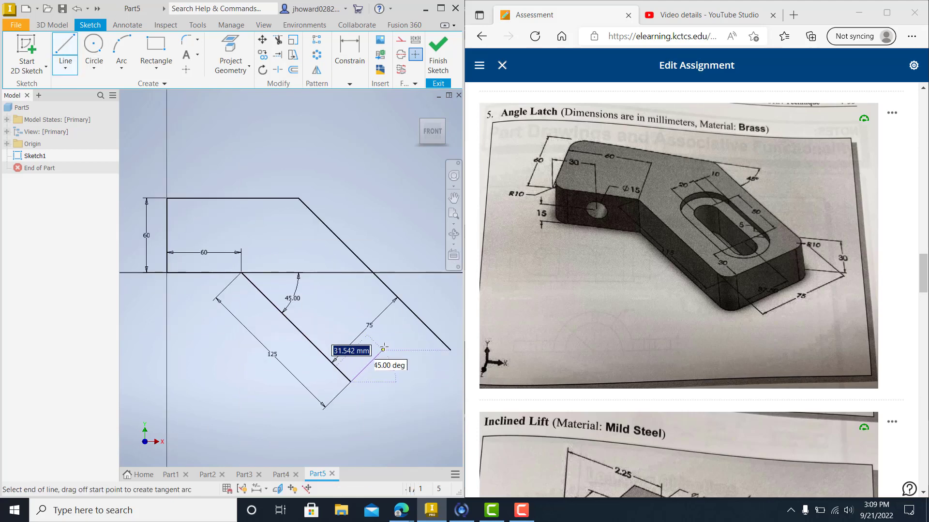
left_click(417, 317)
left_click(281, 41)
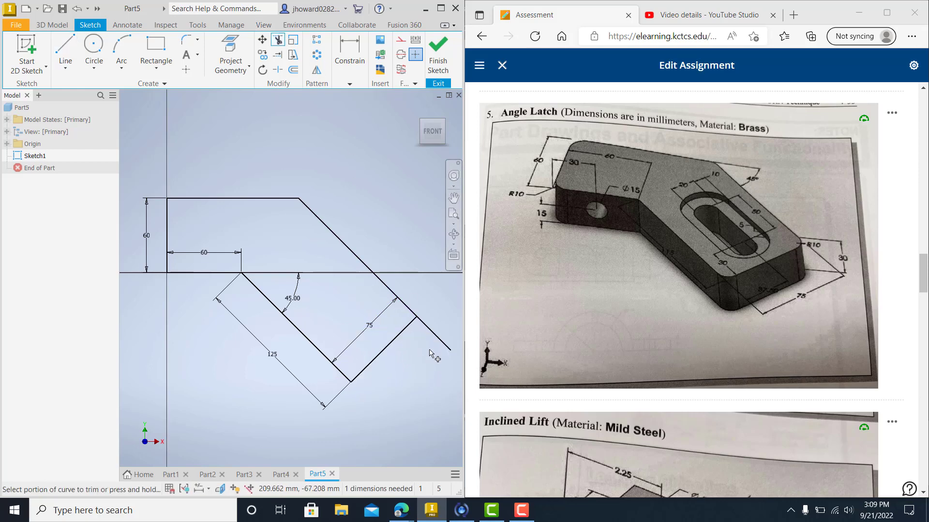
left_click(431, 332)
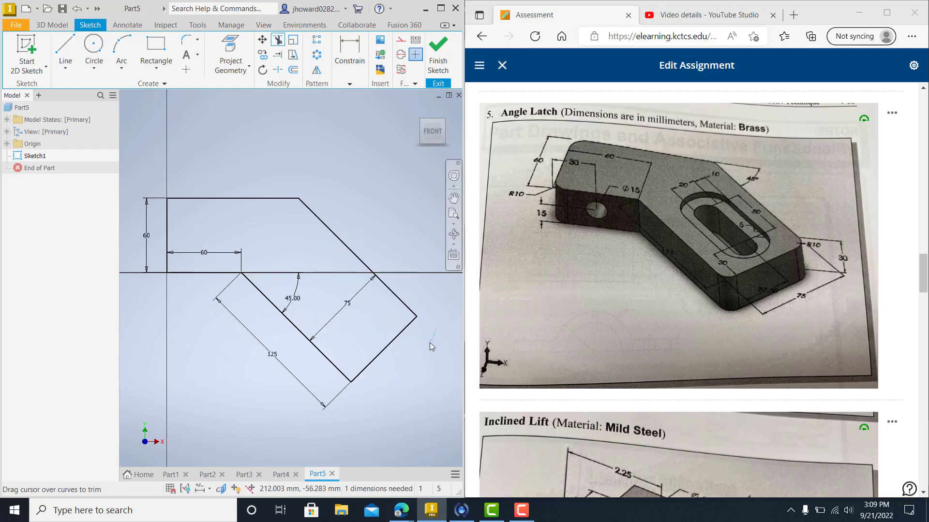
Fillet the corner between the inner slanted line and the arm's end line with a 2 mm radius.
left_click(187, 40)
left_click(339, 372)
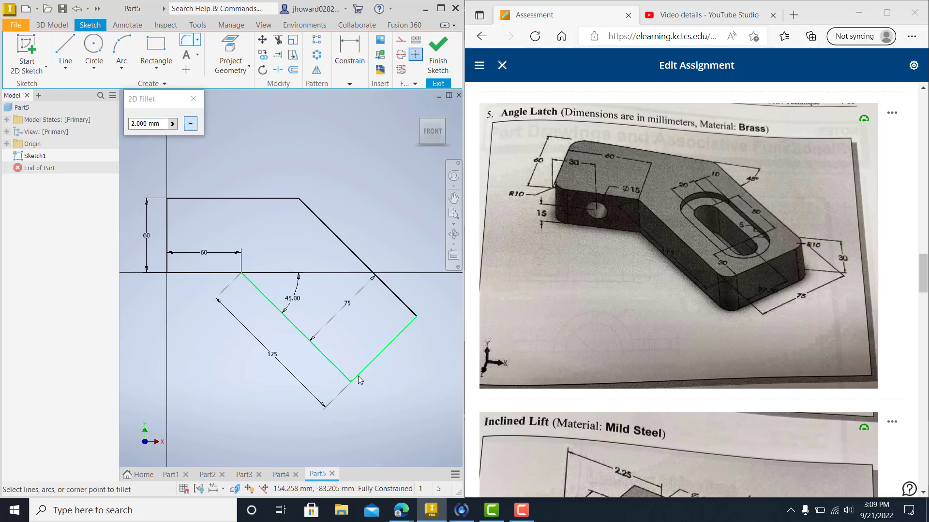
left_click(359, 374)
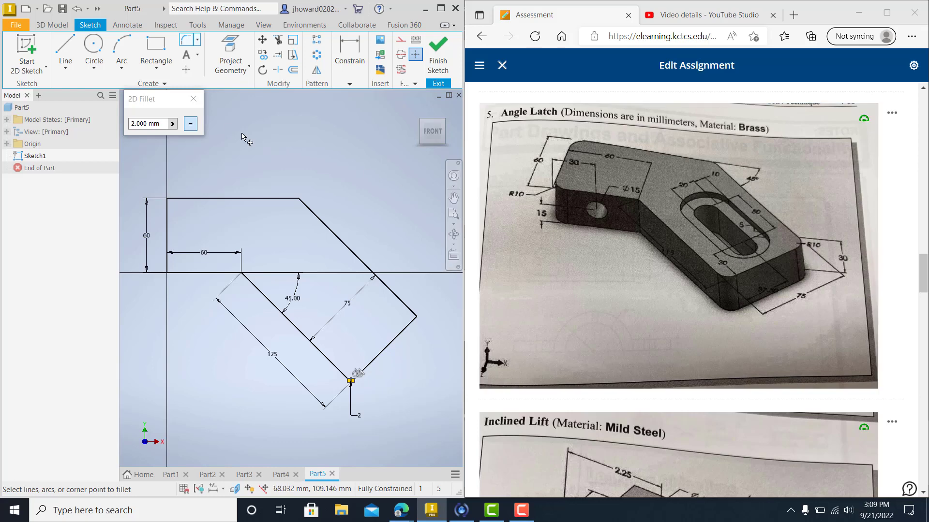
Set the fillet radius to 10 mm and apply it to both corners at the arm's end.
left_click_drag(164, 125, 73, 133)
type("10")
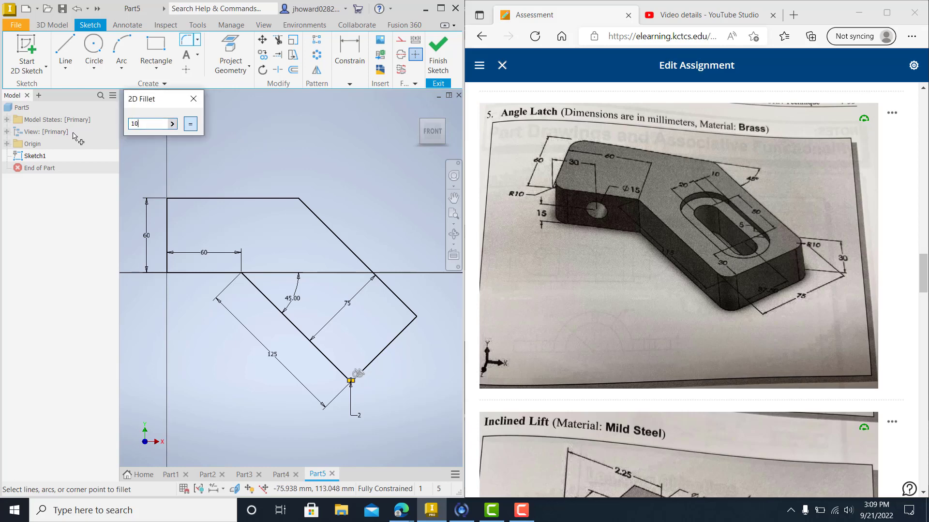
left_click(414, 314)
left_click(347, 378)
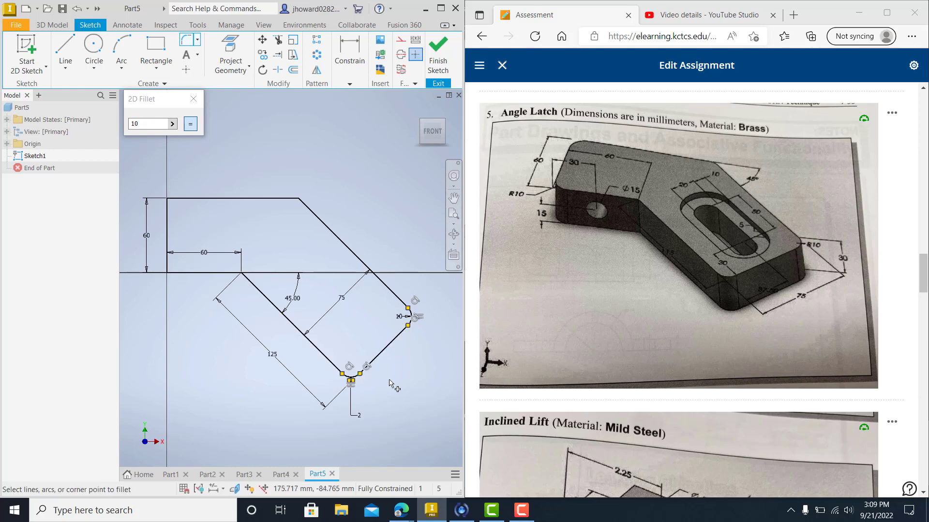
key("Escape")
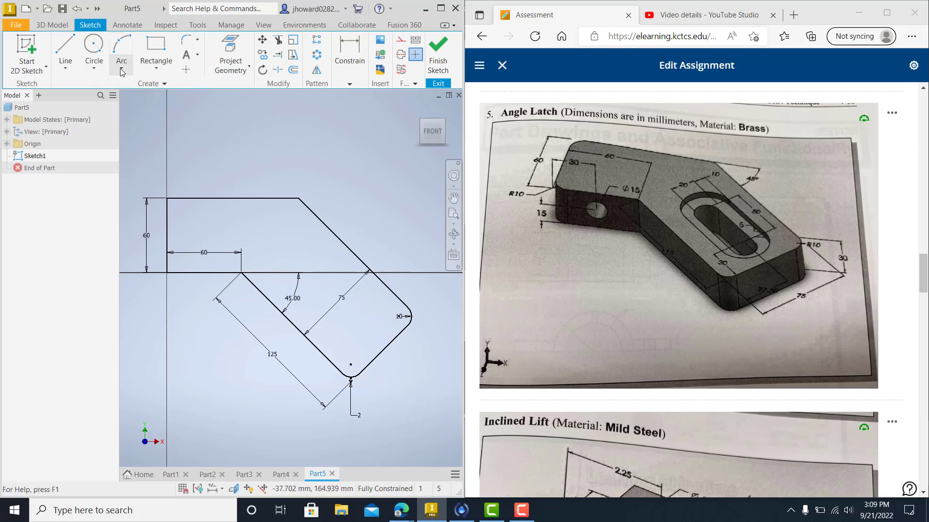
Draw a center-to-center slot along the slanted arm, 20 mm wide and about 79 mm between its end centers.
left_click(156, 71)
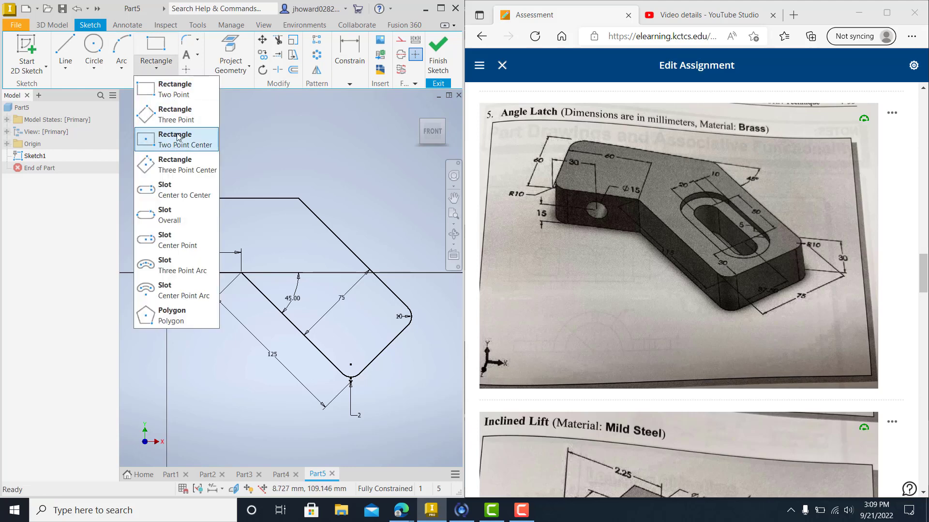
left_click(176, 197)
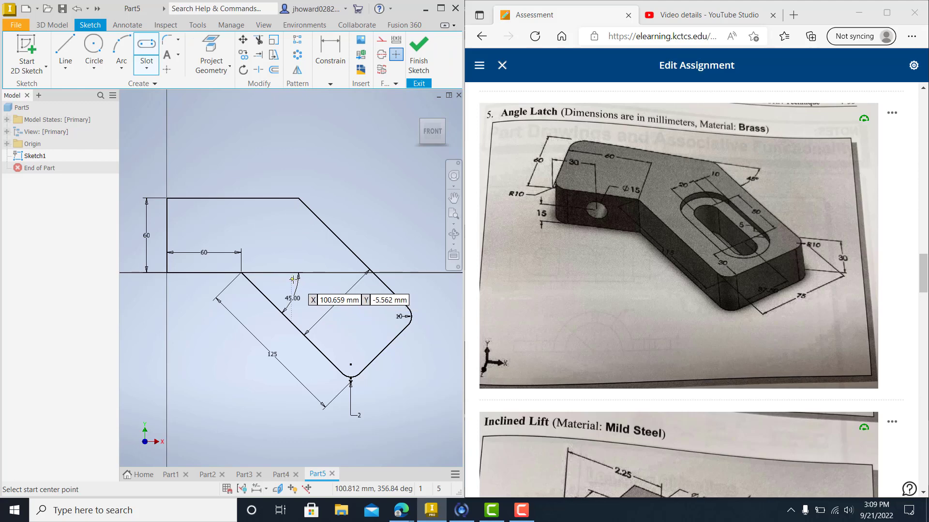
left_click(292, 279)
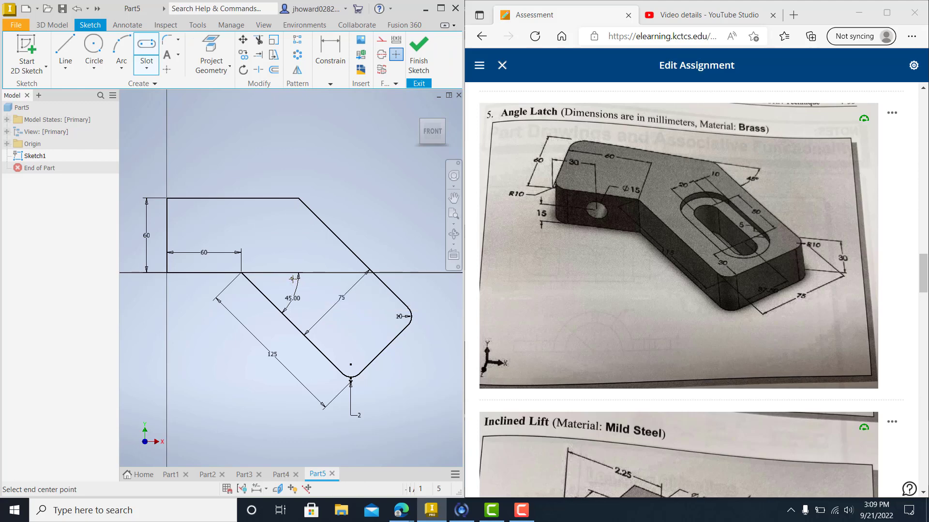
left_click(359, 349)
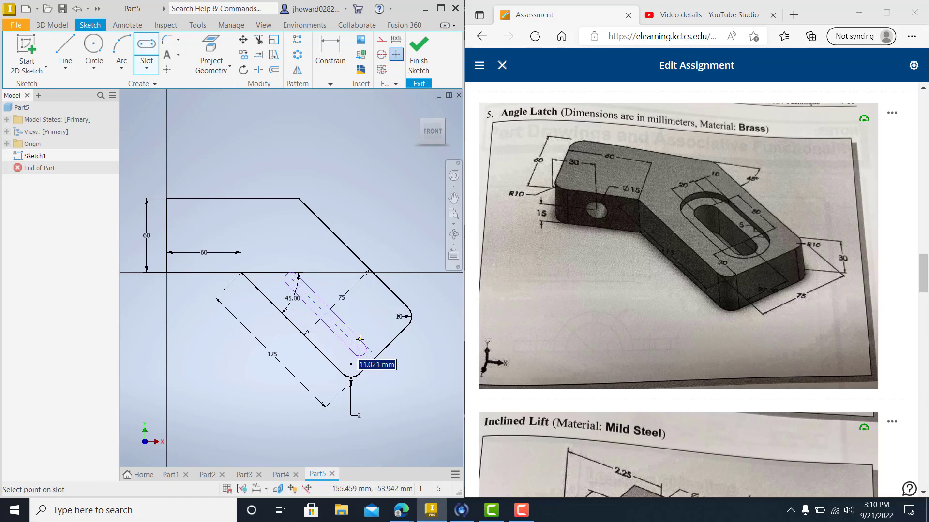
type("20")
key("Return")
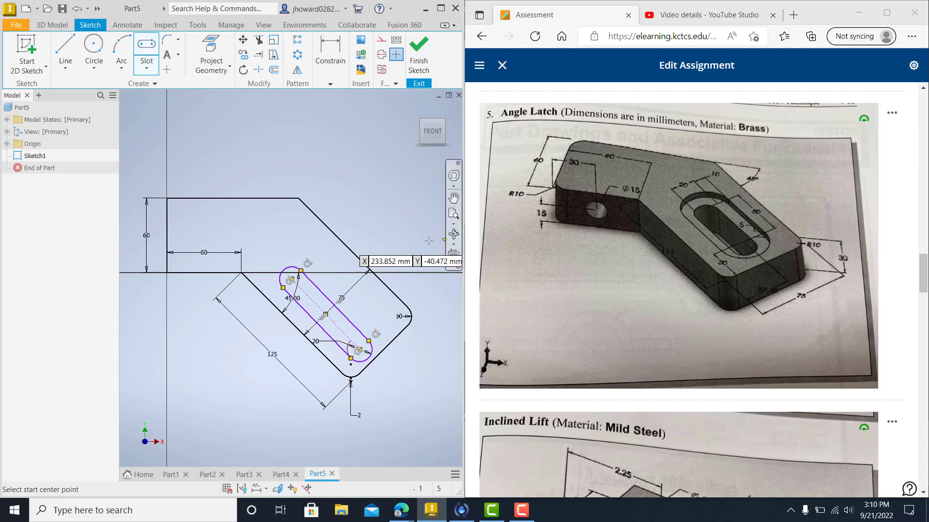
Constrain the slot's centerline parallel to the arm's inner slanted line.
left_click(331, 83)
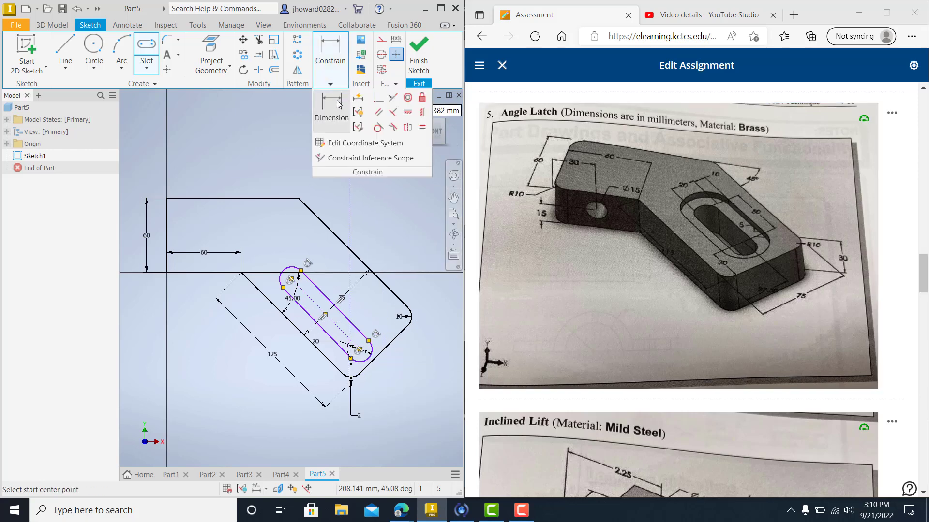
left_click(378, 112)
left_click(305, 335)
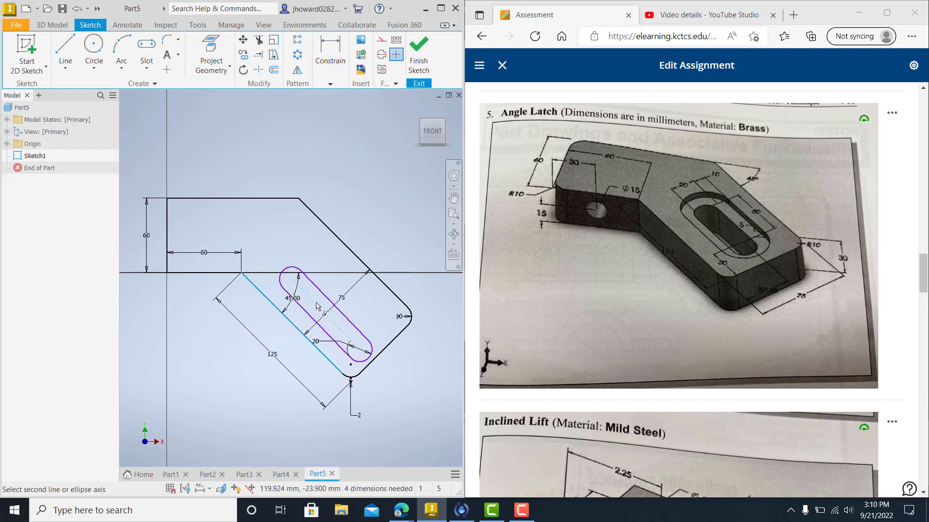
left_click(318, 306)
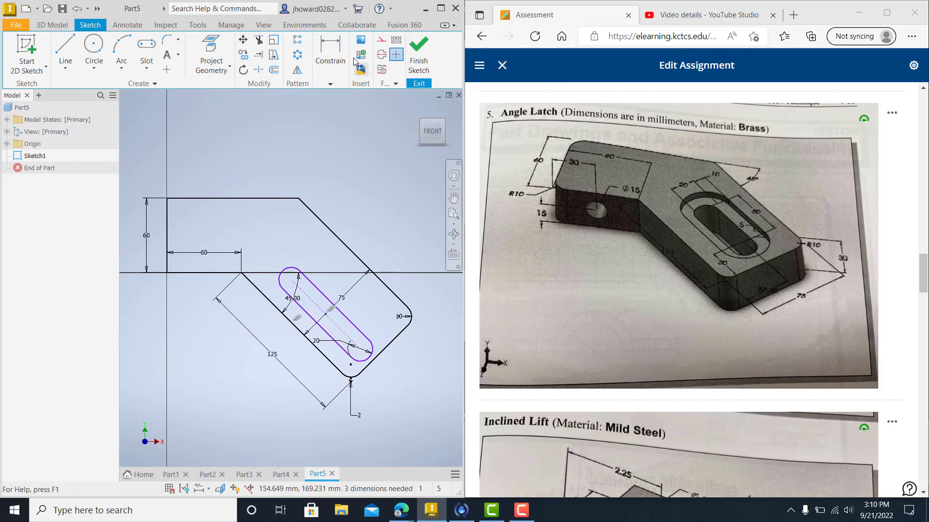
left_click(331, 83)
left_click(330, 116)
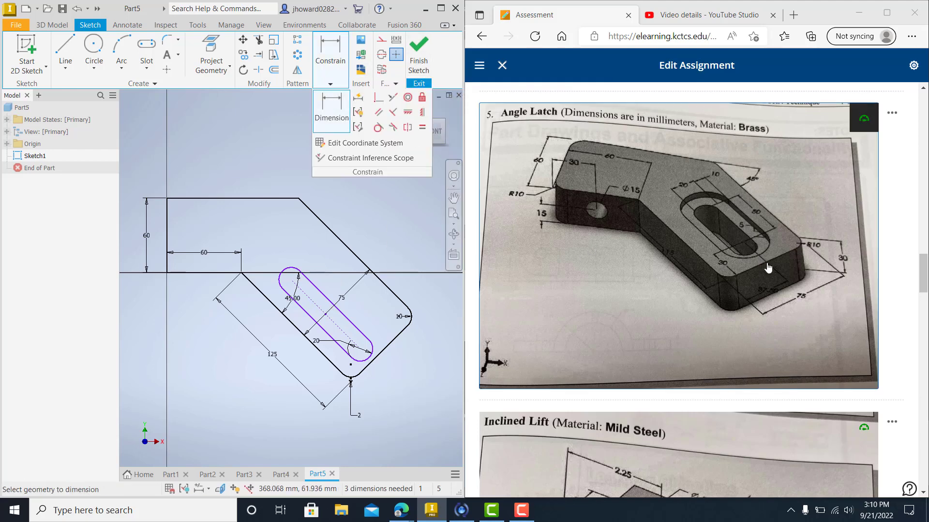
left_click(384, 353)
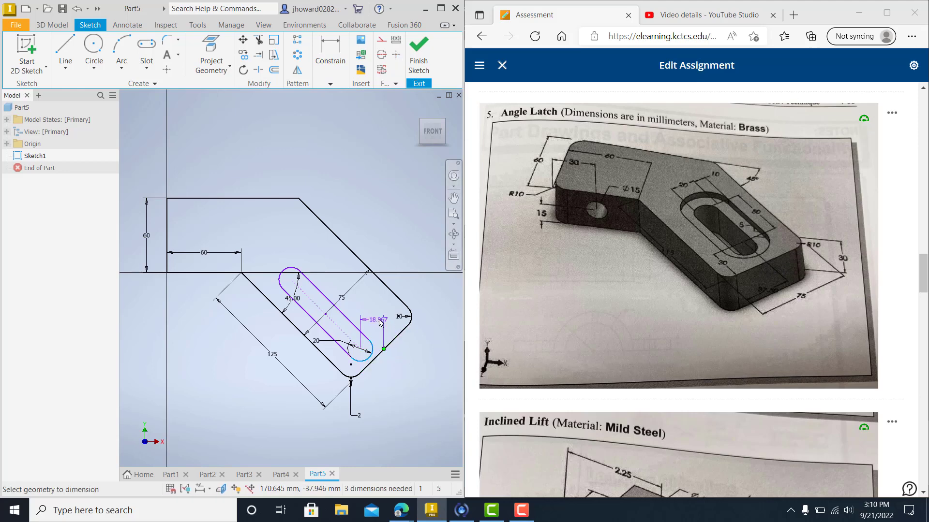
right_click(373, 316)
left_click(407, 322)
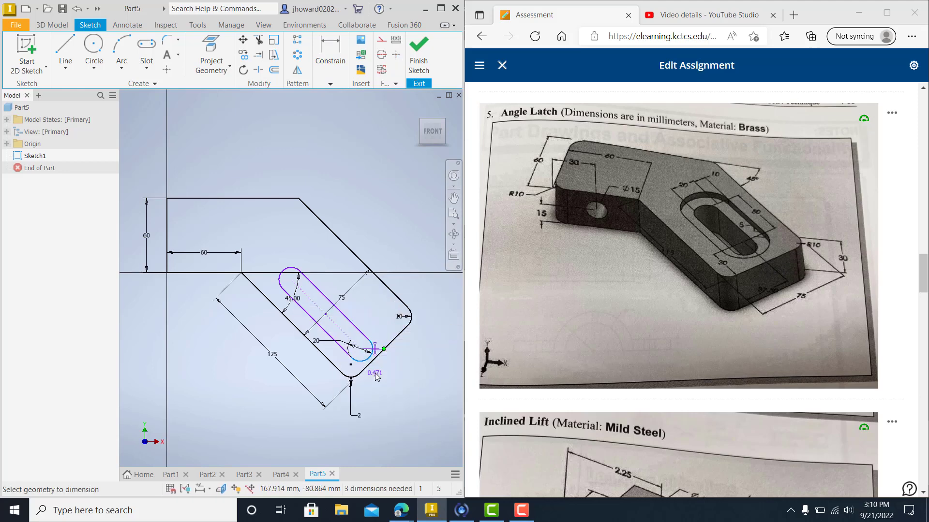
Dimension the distance from the slot's lower end arc center to the arm's end line as 30 mm.
left_click(330, 63)
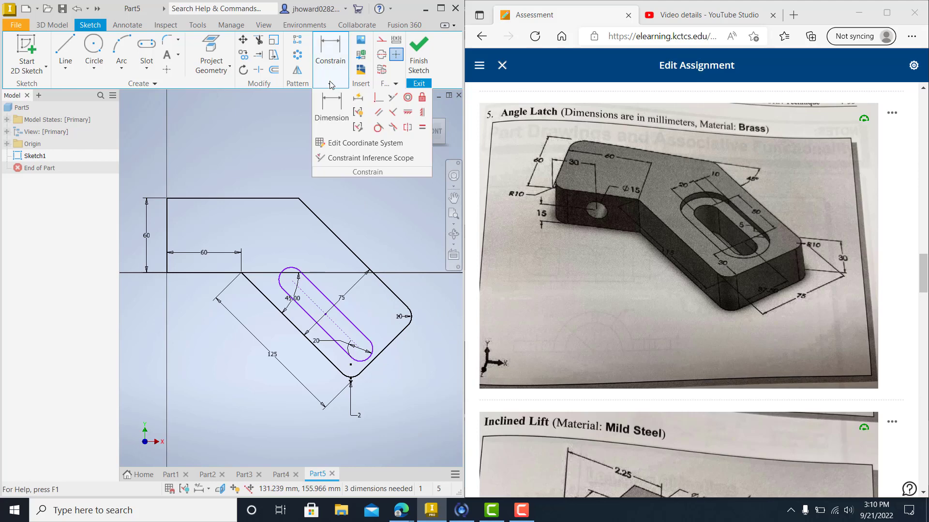
left_click(331, 111)
left_click(372, 353)
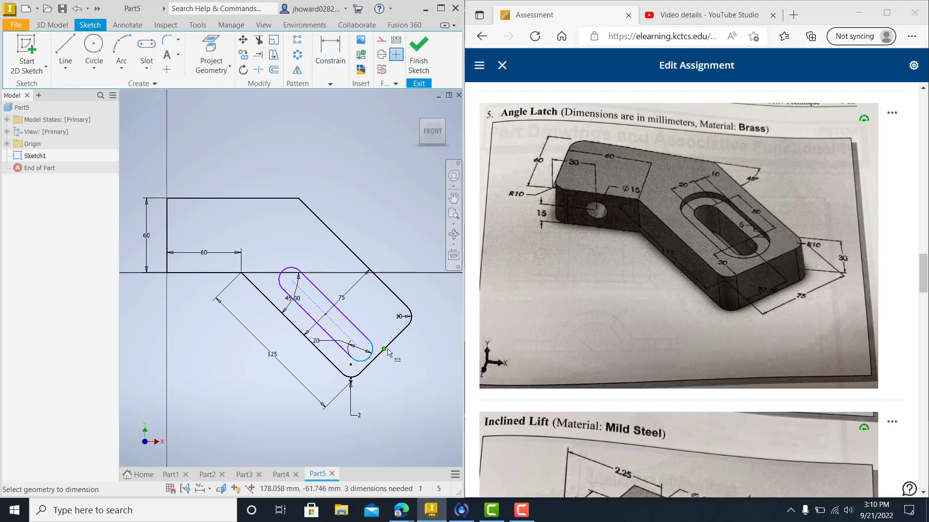
left_click(393, 340)
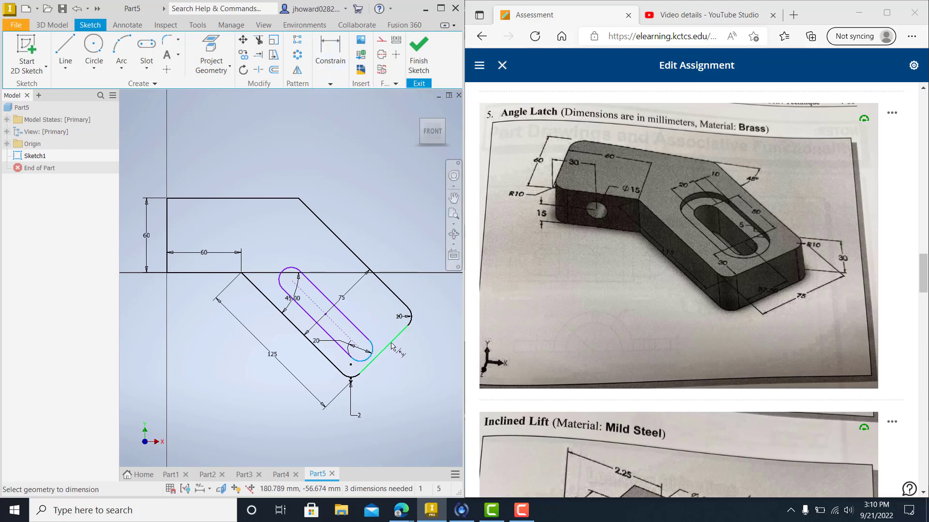
left_click(374, 316)
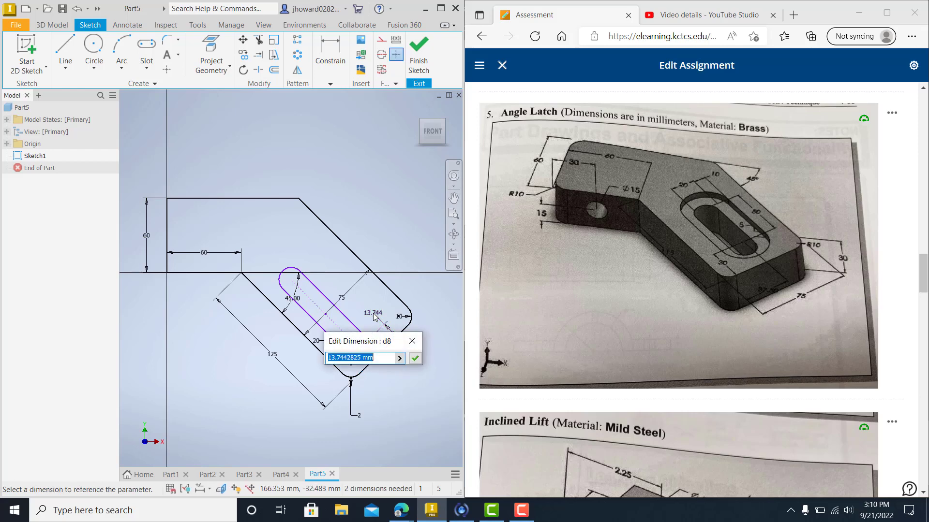
type("30")
key("Return")
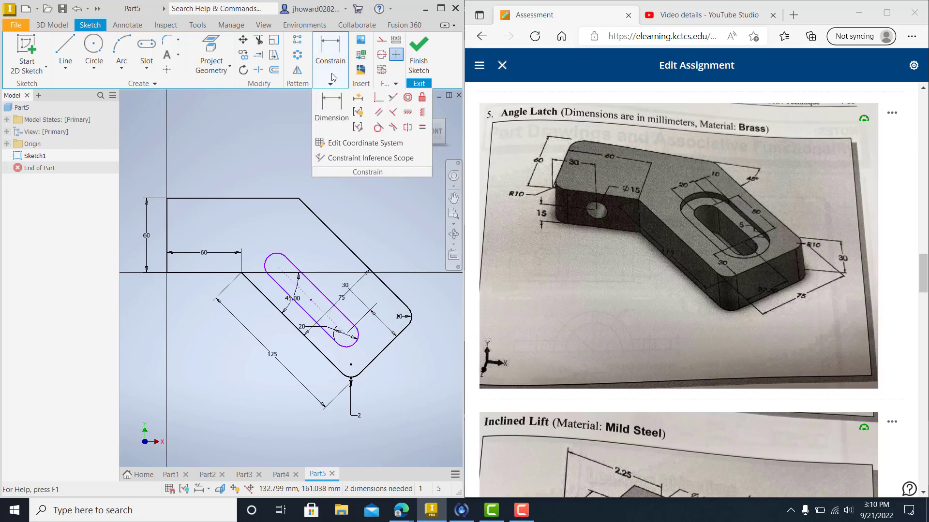
left_click(344, 51)
left_click(275, 261)
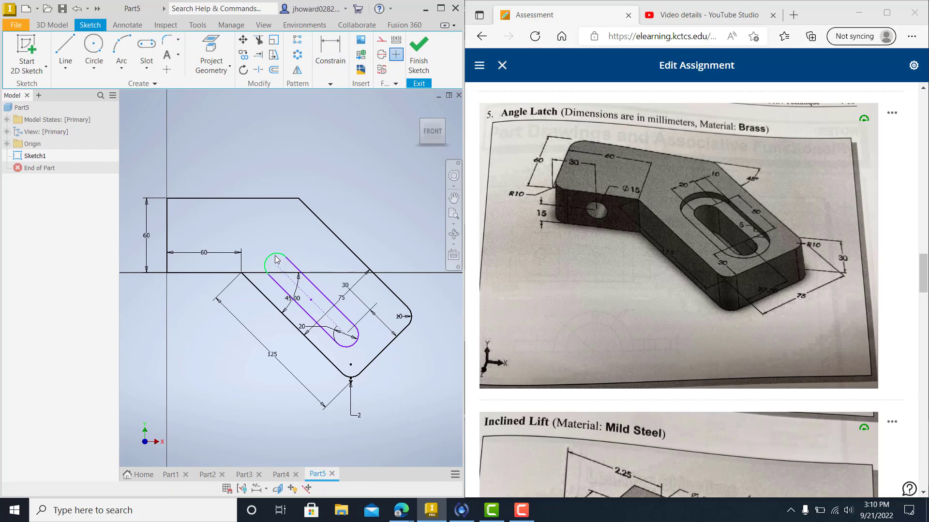
left_click(353, 346)
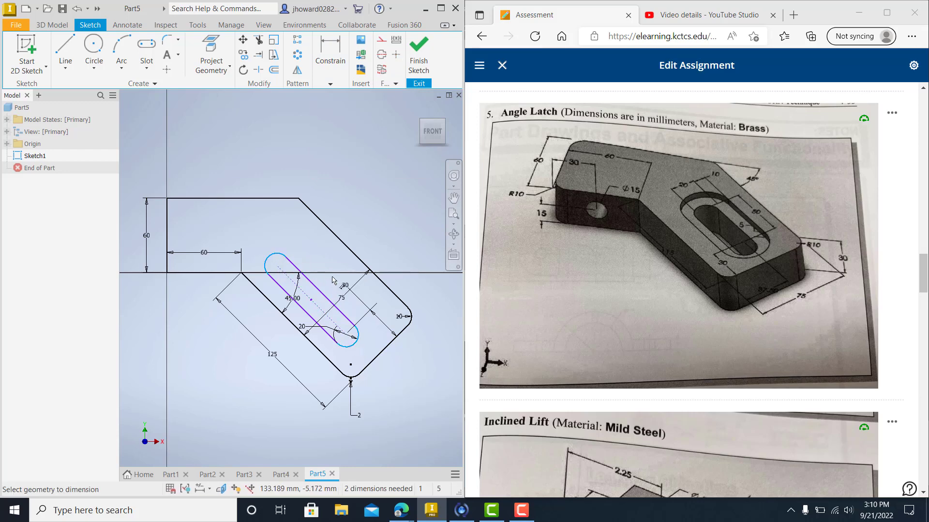
right_click(336, 249)
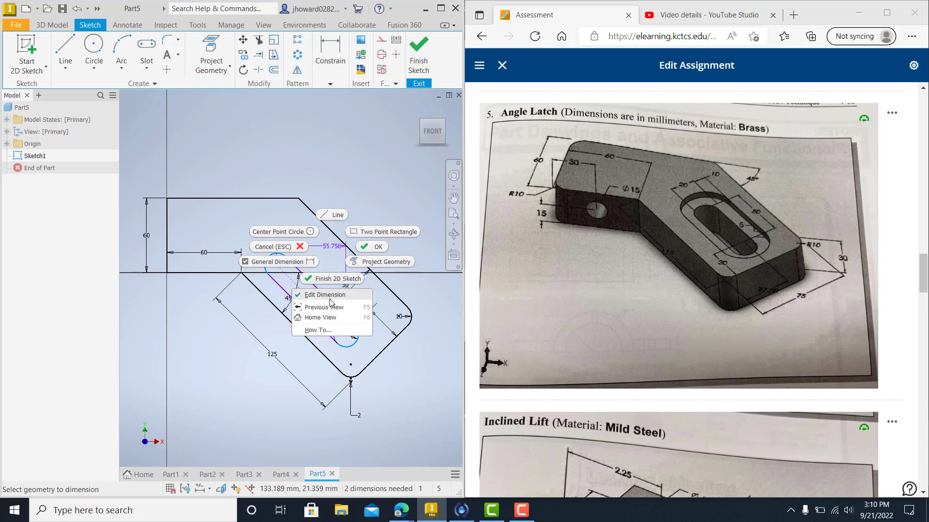
left_click(358, 298)
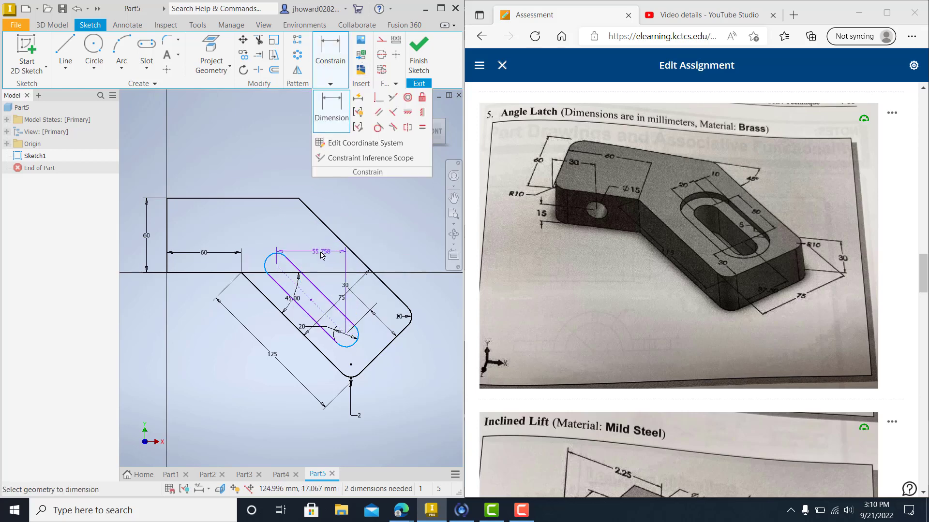
right_click(315, 247)
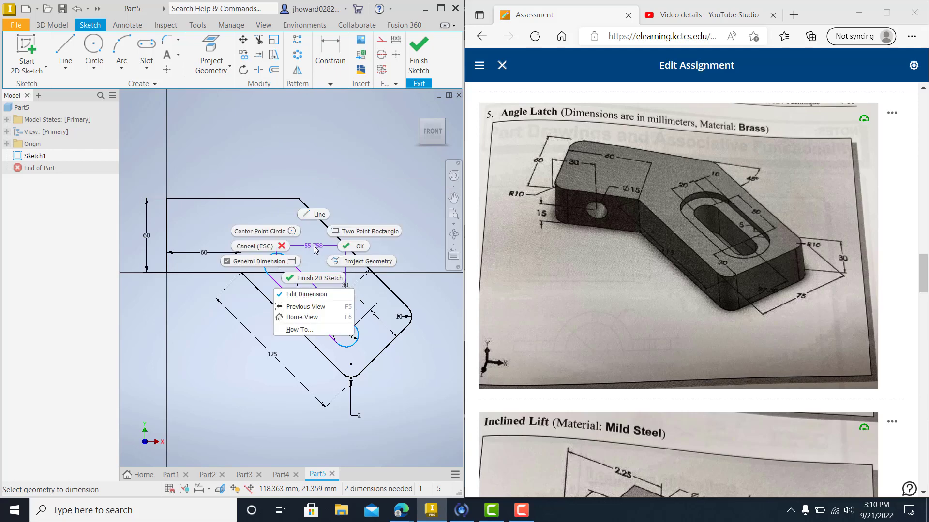
left_click(316, 295)
key("Escape")
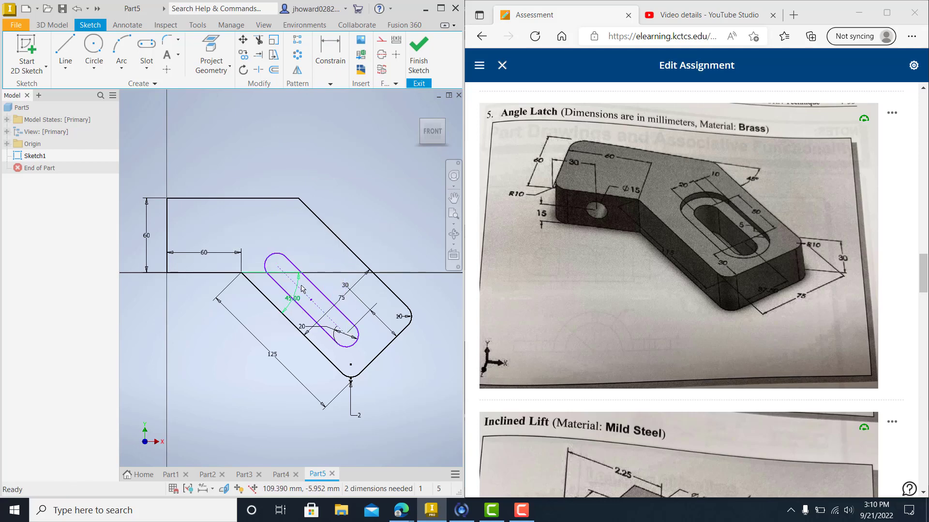
Add an aligned dimension of 50 mm between the slot's two end centers.
scroll(306, 293, "down", 3)
left_click(331, 53)
left_click(331, 111)
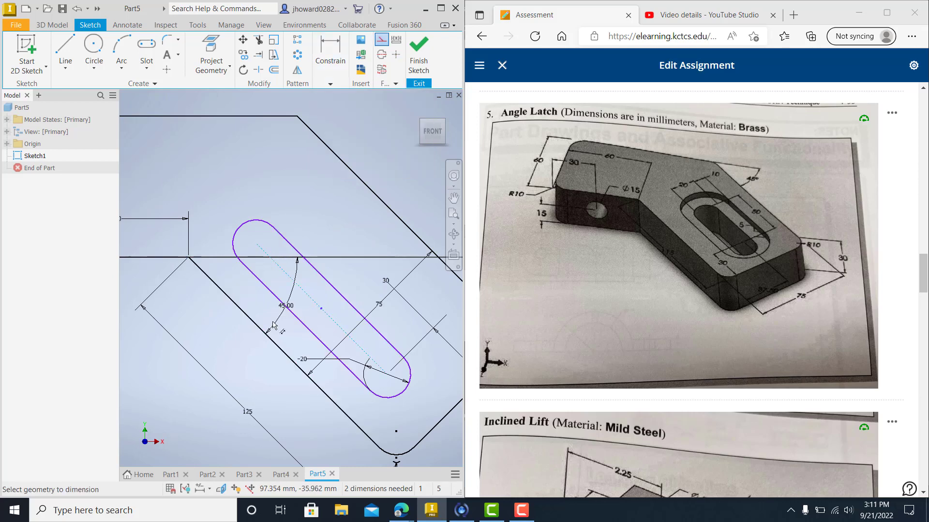
left_click(387, 374)
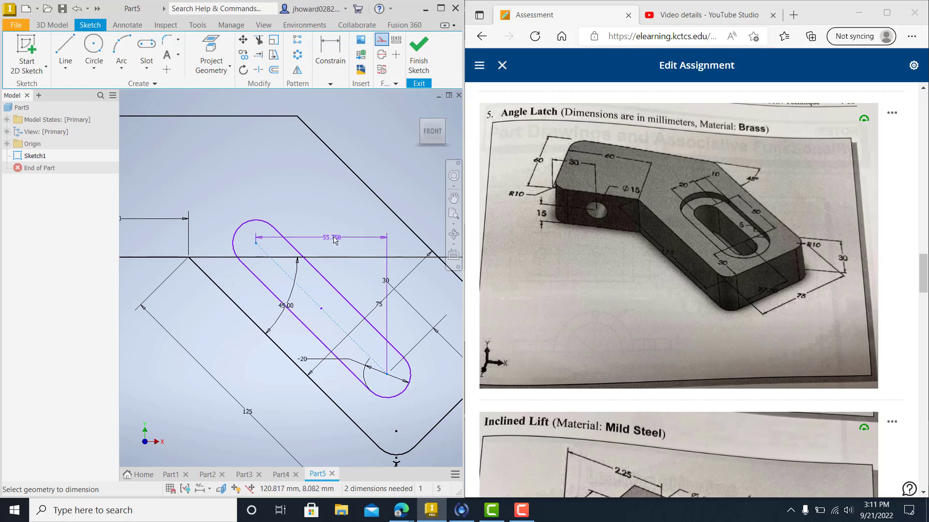
right_click(349, 216)
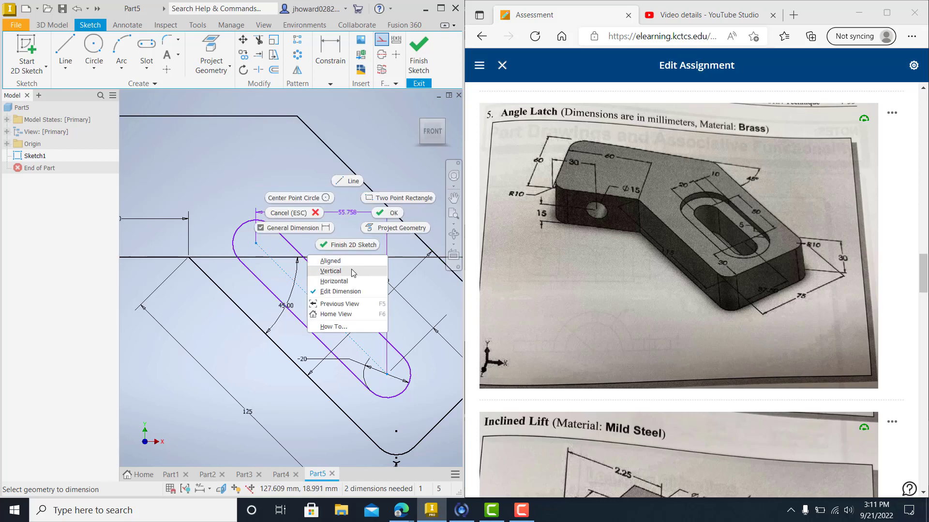
left_click(324, 269)
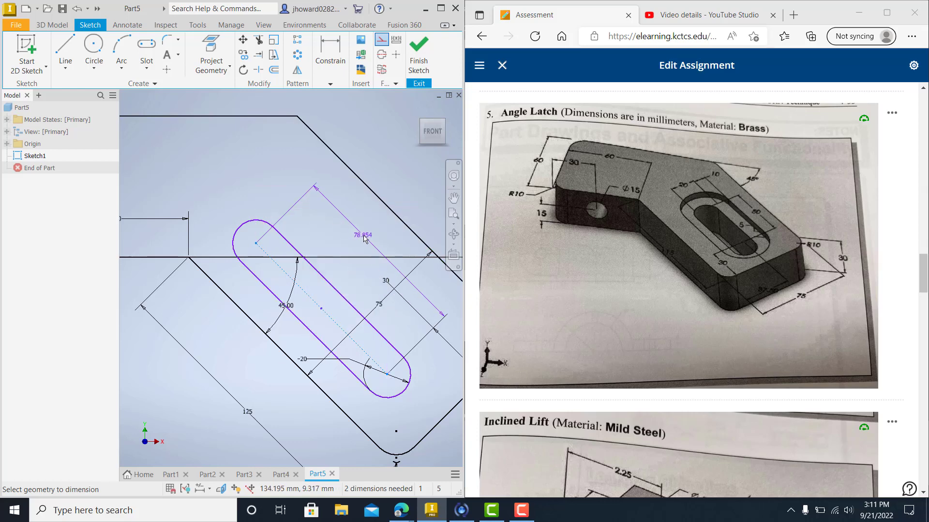
left_click(364, 235)
type("50")
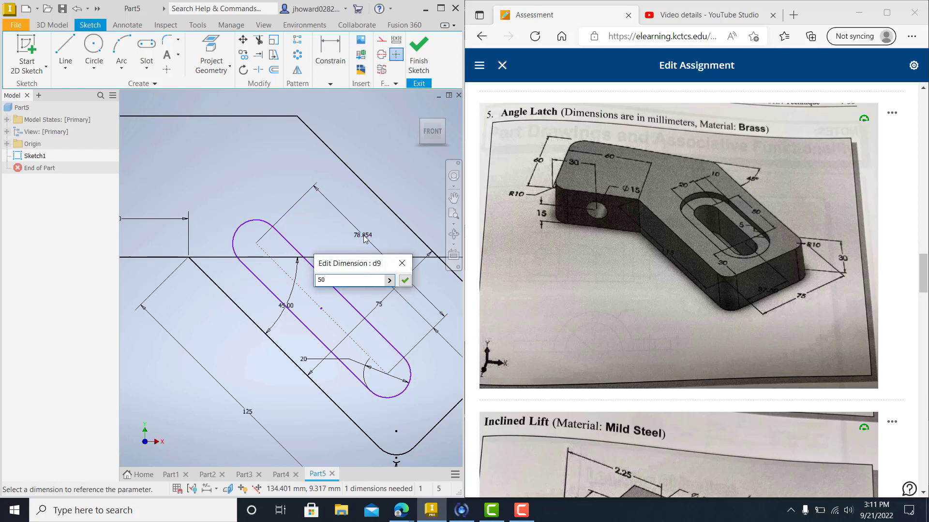
key("Return")
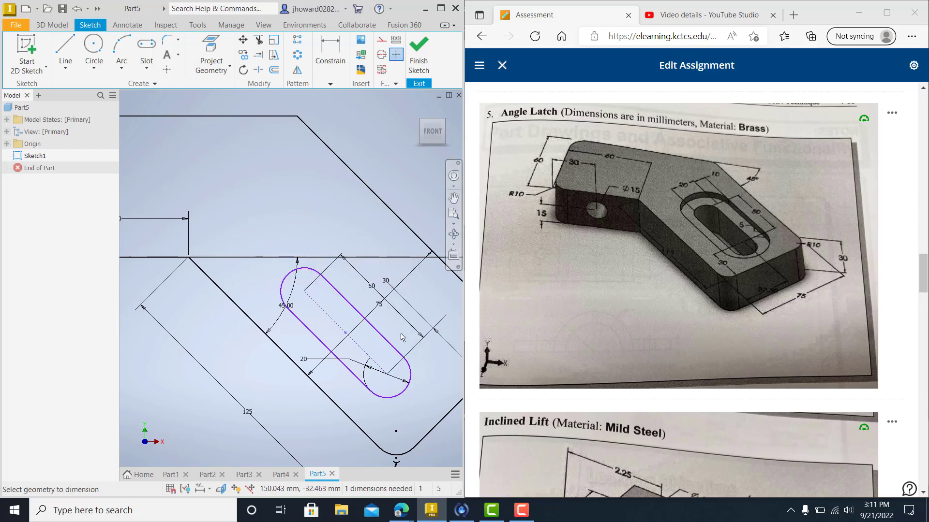
Finish the sketch and extrude the latch outline 30 mm, leaving the slot region open.
scroll(367, 290, "down", 3)
left_click(418, 56)
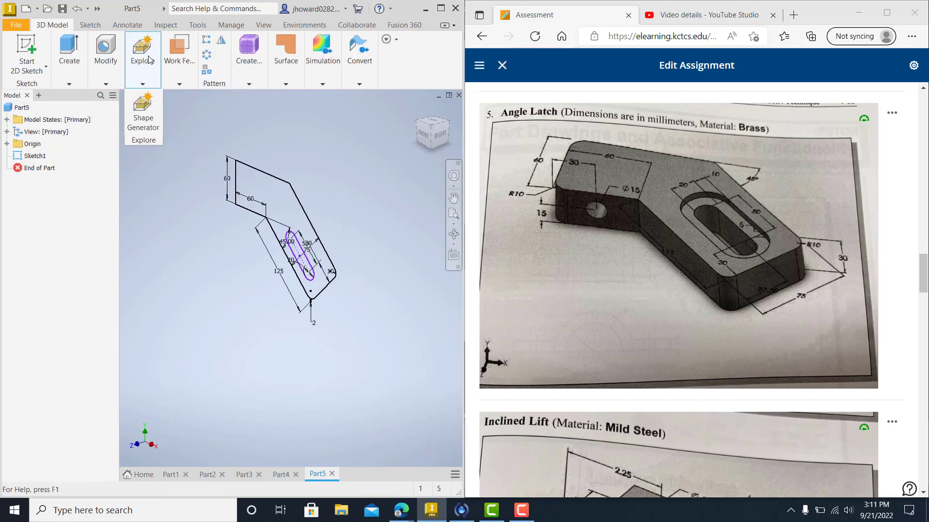
left_click(72, 75)
left_click(66, 107)
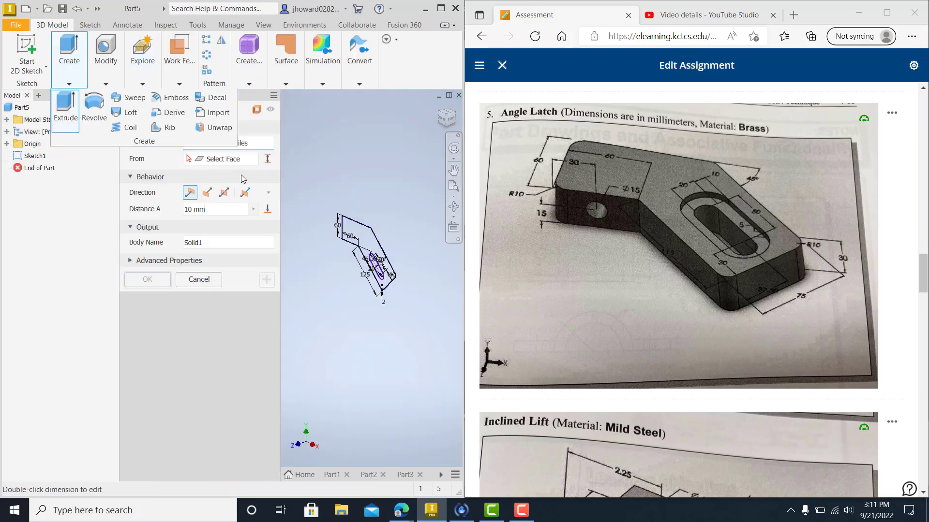
left_click(367, 241)
scroll(368, 242, "up", 3)
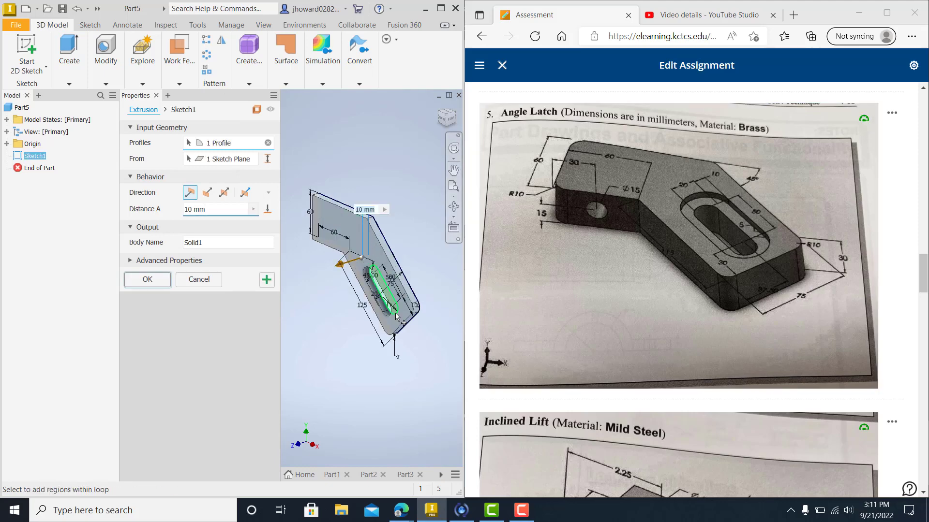
type("30")
key("Return")
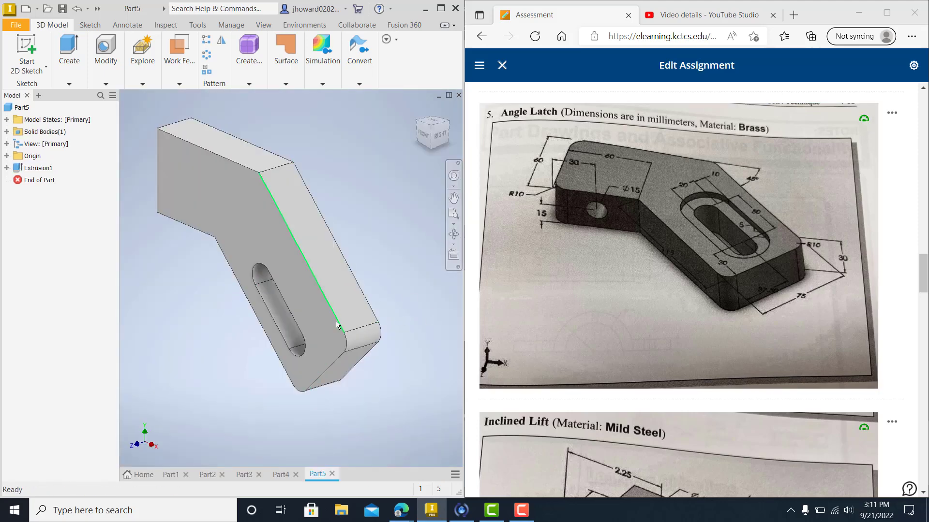
Start a 2D sketch on the front face of the latch body.
middle_click_drag(337, 321, 371, 336)
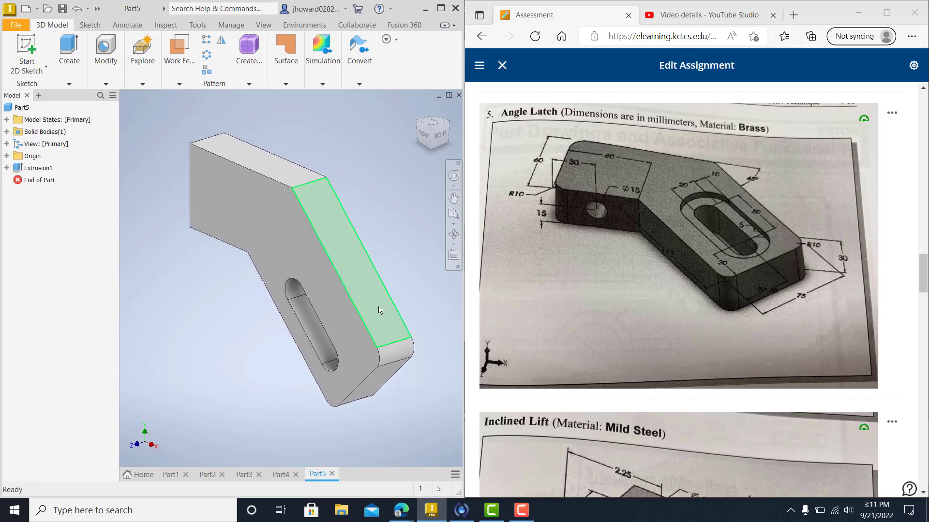
middle_click_drag(317, 320, 307, 224, "shift")
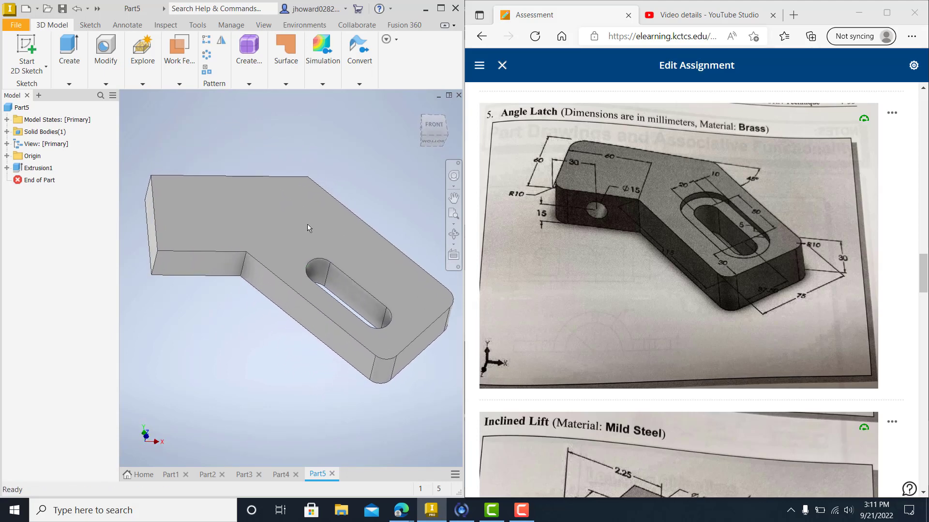
left_click(85, 80)
left_click(35, 73)
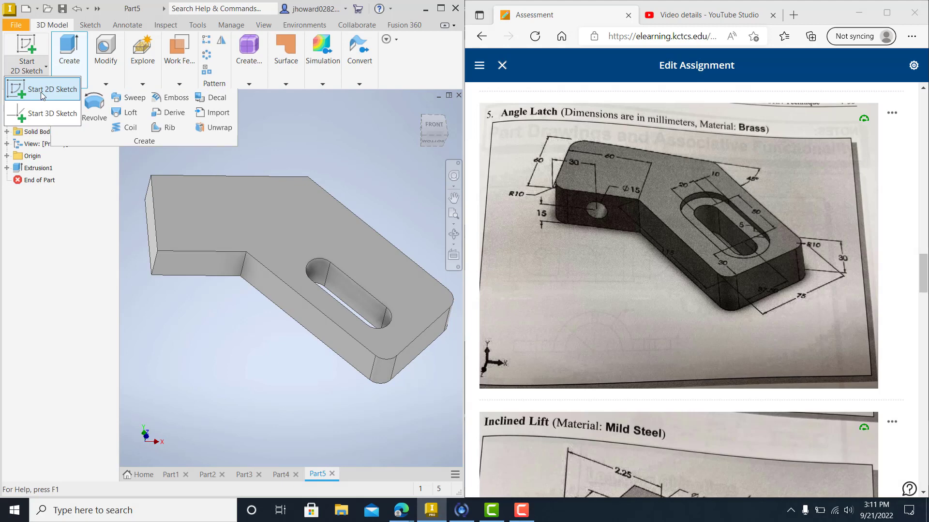
left_click(42, 95)
left_click(311, 224)
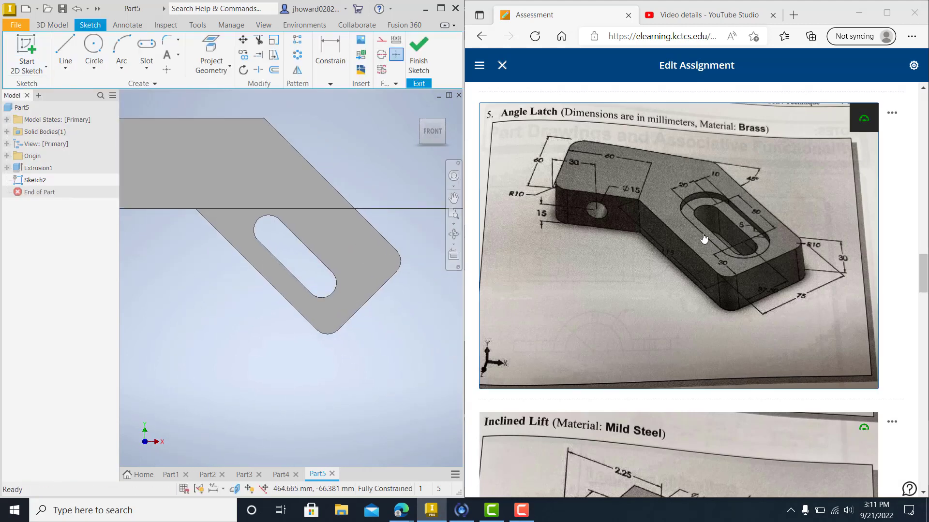
Project the slot's edges from the front face into the new sketch.
left_click(274, 69)
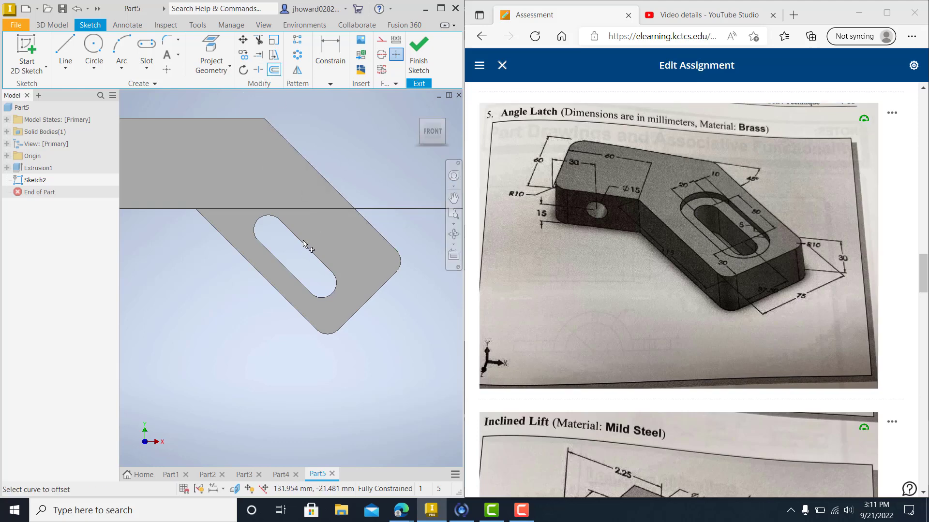
left_click(331, 84)
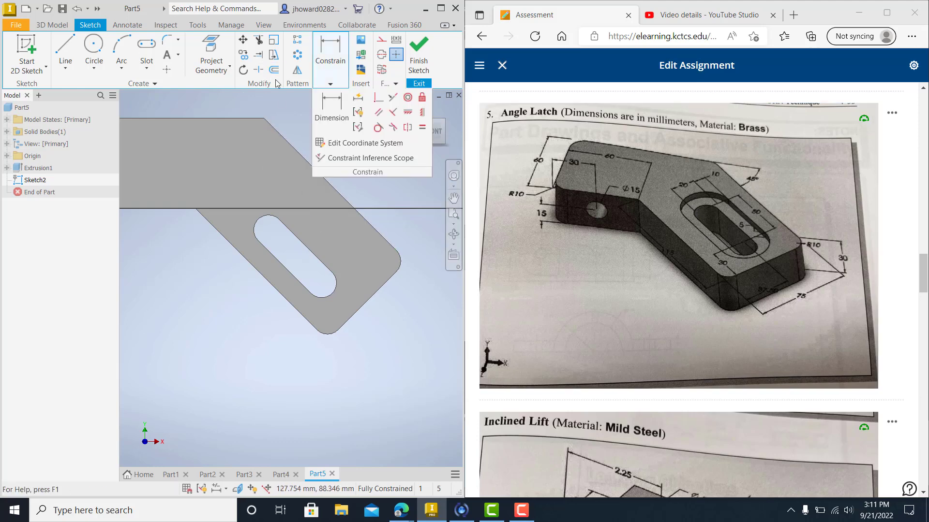
left_click(211, 70)
left_click(224, 90)
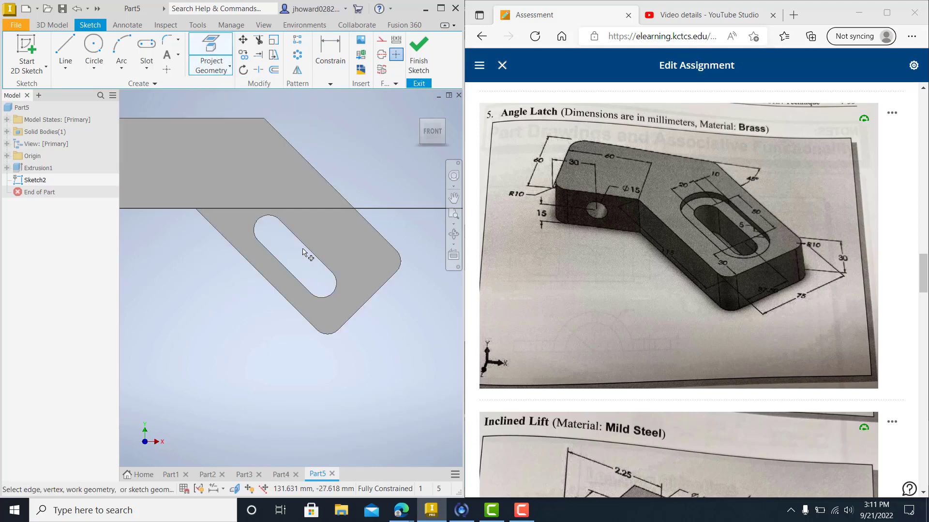
left_click(303, 245)
left_click(258, 220)
left_click(291, 274)
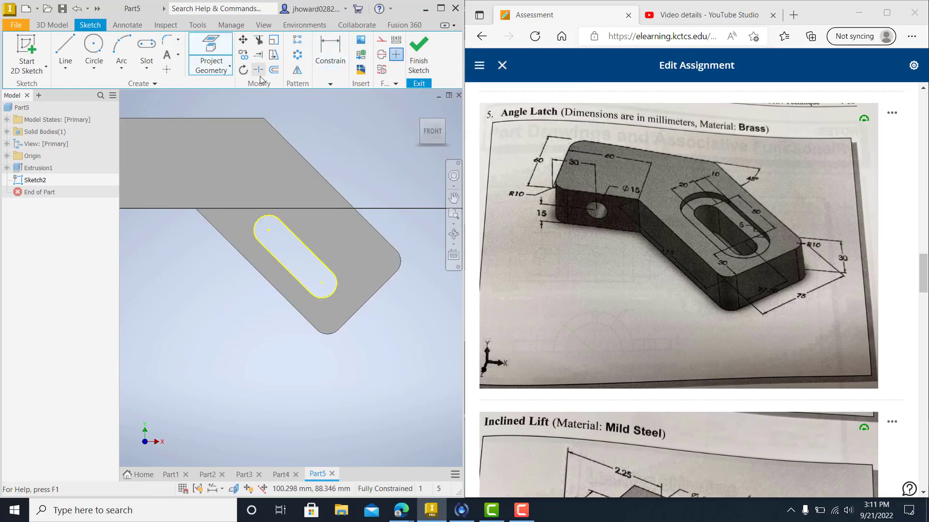
Offset the projected slot outline outward by 10 mm.
left_click(274, 71)
left_click(317, 259)
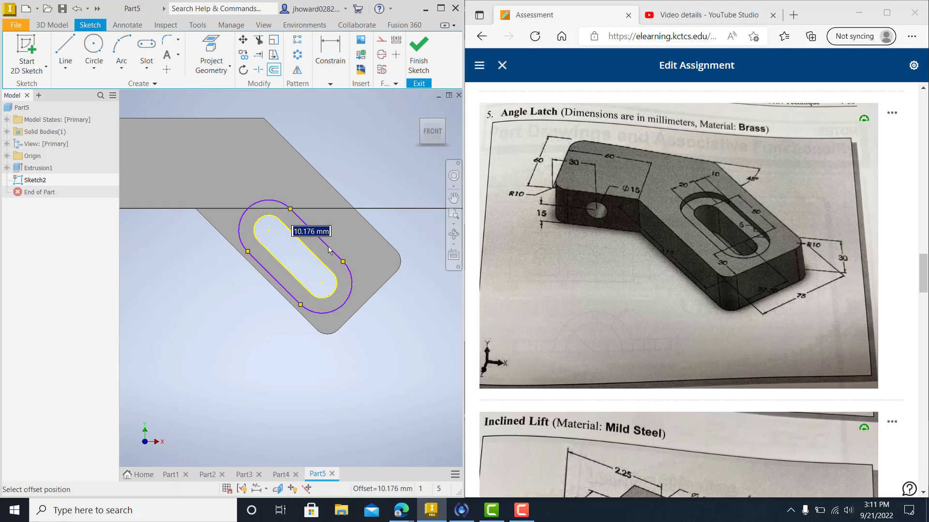
type("10")
key("Return")
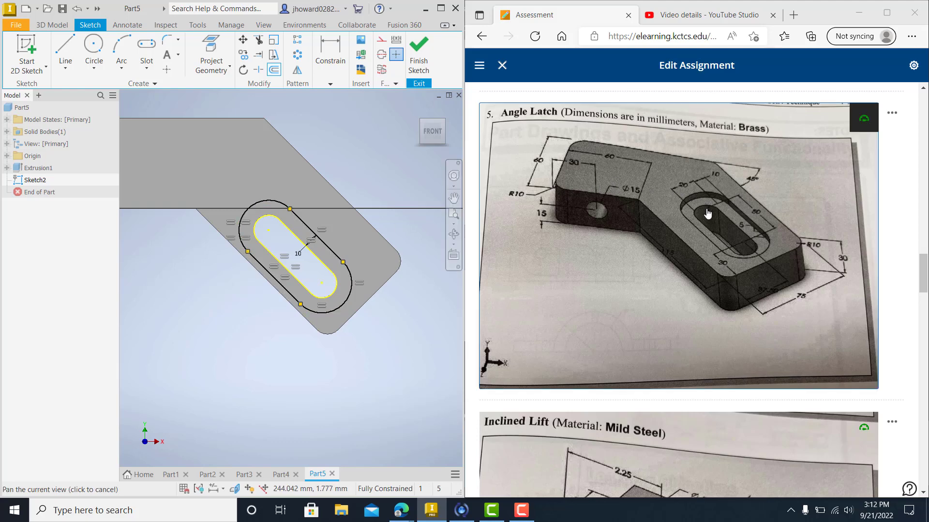
key("Escape")
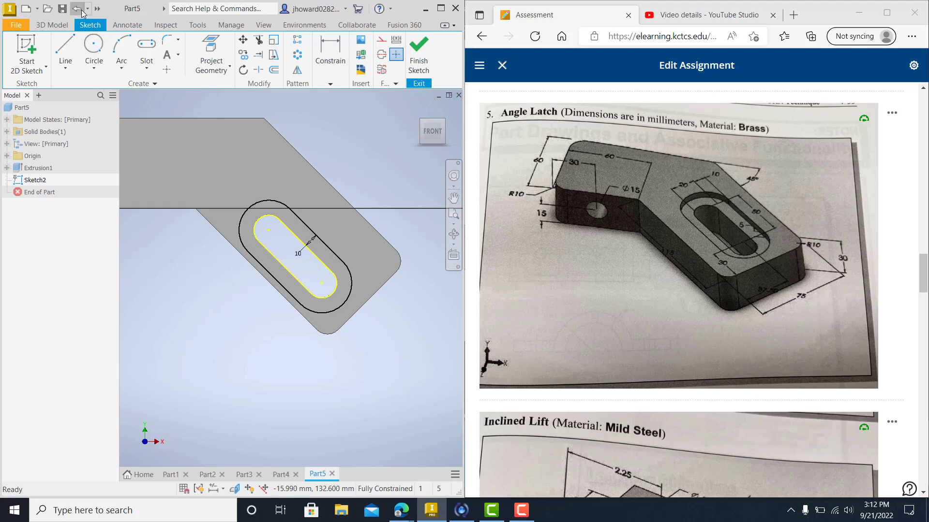
Finish the sketch and extrude the offset slot profiles into the body as a 5 mm deep cut, forming the recess around the slot.
left_click(426, 58)
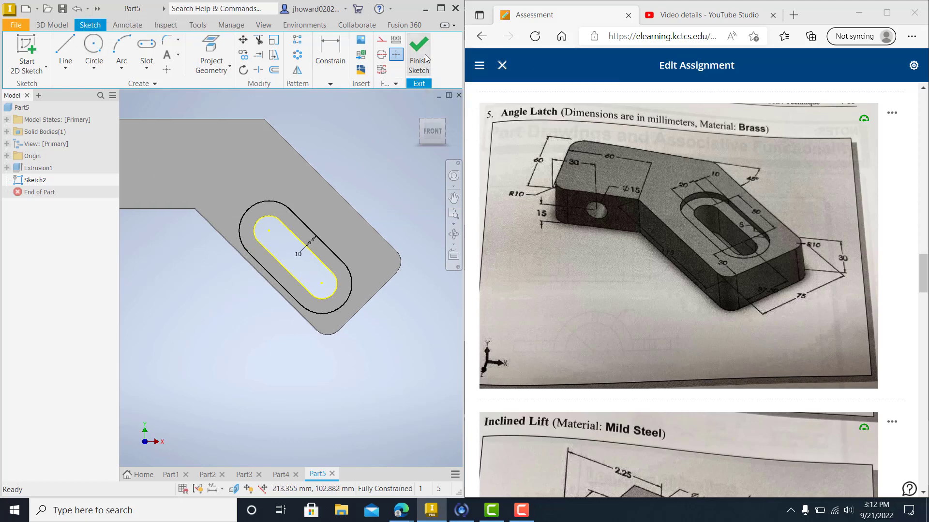
middle_click_drag(251, 222, 215, 176)
left_click(64, 74)
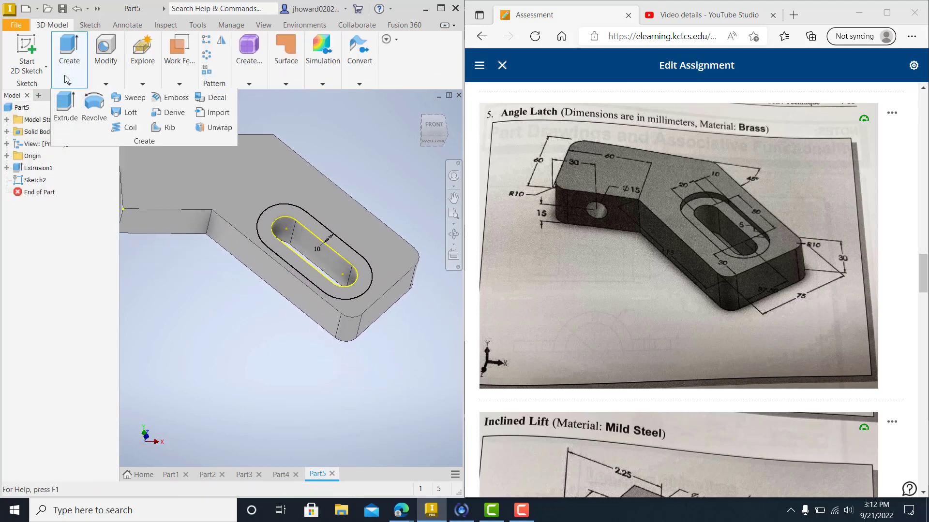
left_click(65, 103)
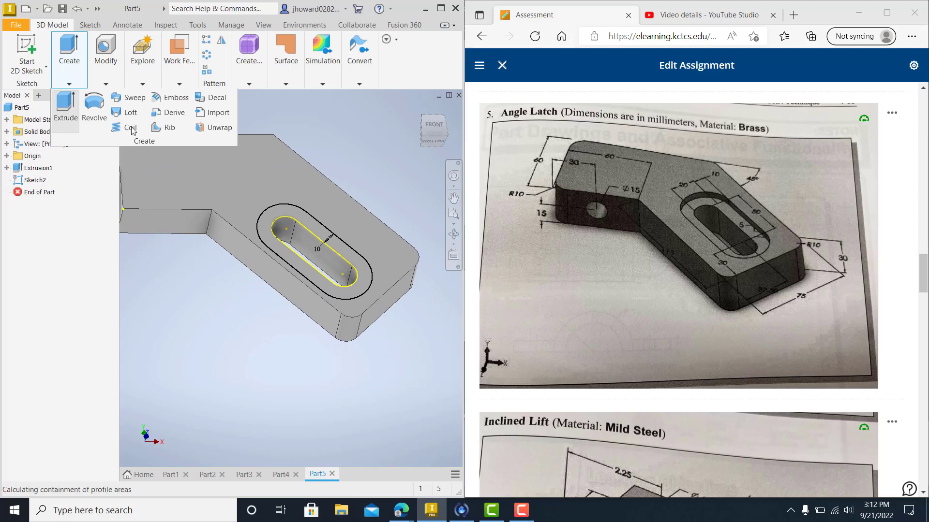
left_click(372, 253)
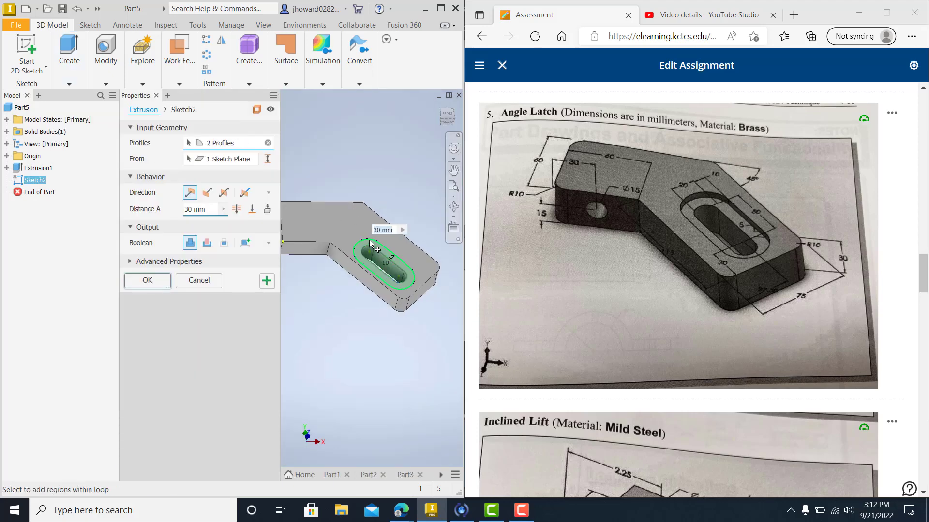
left_click(207, 243)
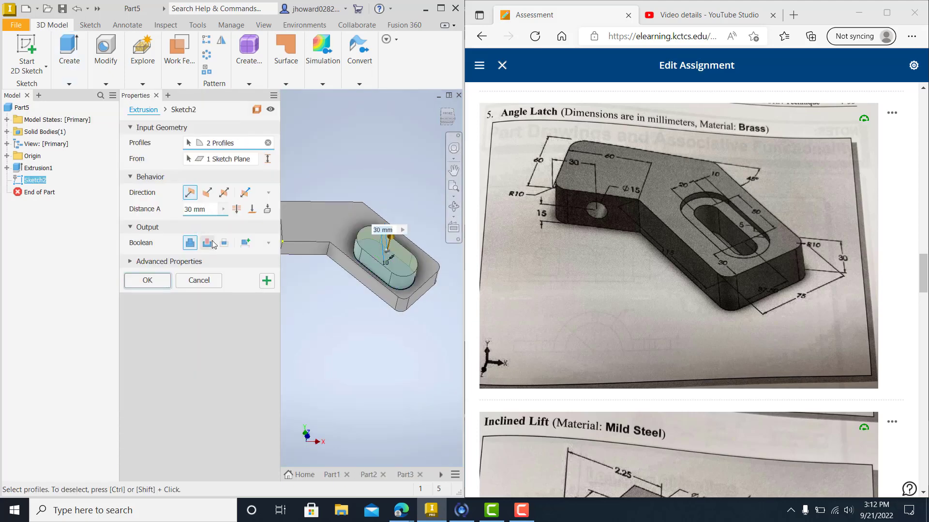
left_click(203, 191)
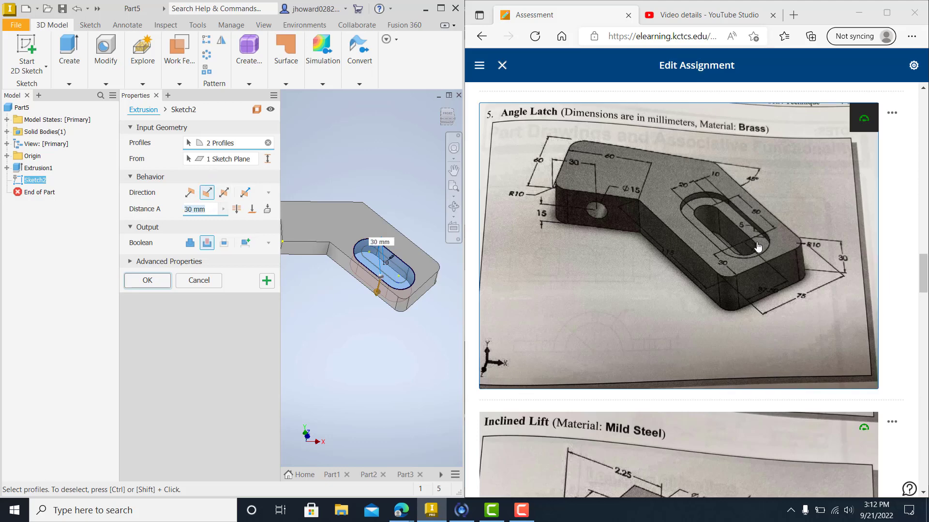
key("Return")
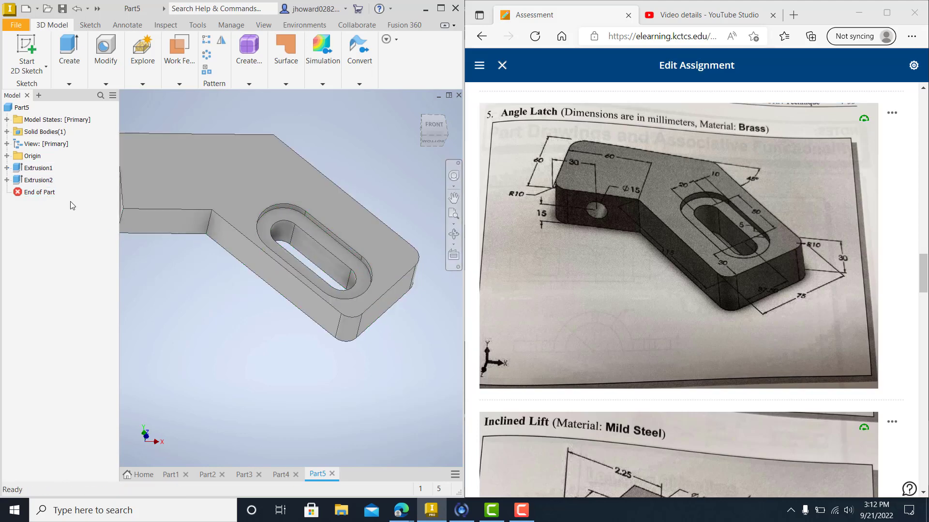
Try to dimension the width between the slot's two straight sides in the first extrusion's sketch.
left_click(7, 167)
double_click(30, 184)
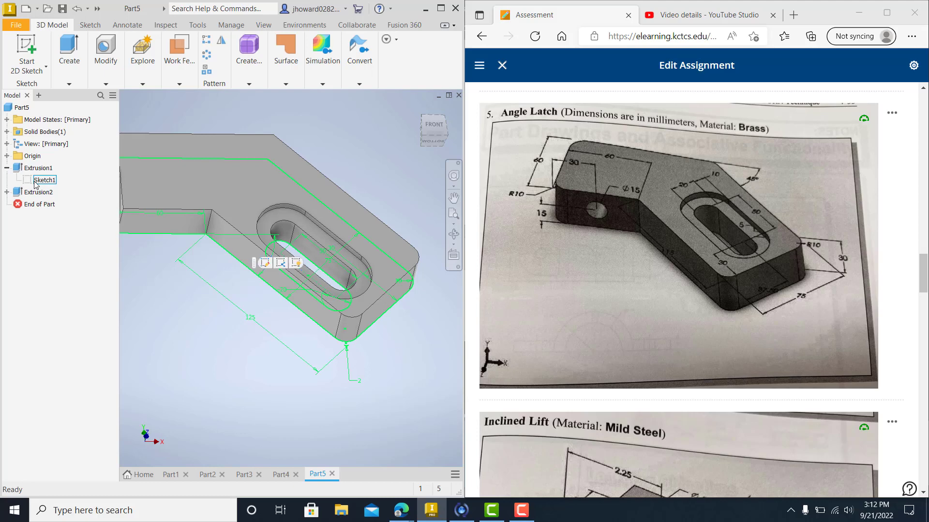
scroll(329, 296, "up", 3)
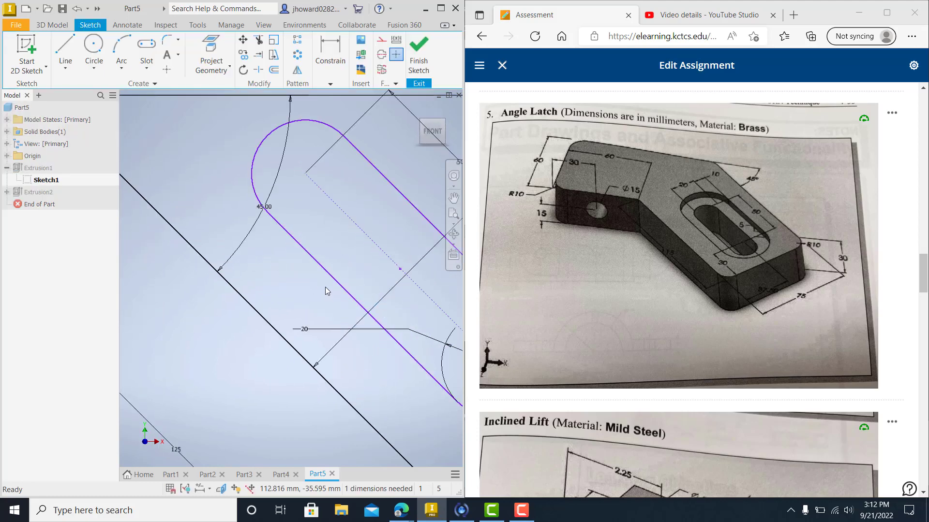
left_click(336, 81)
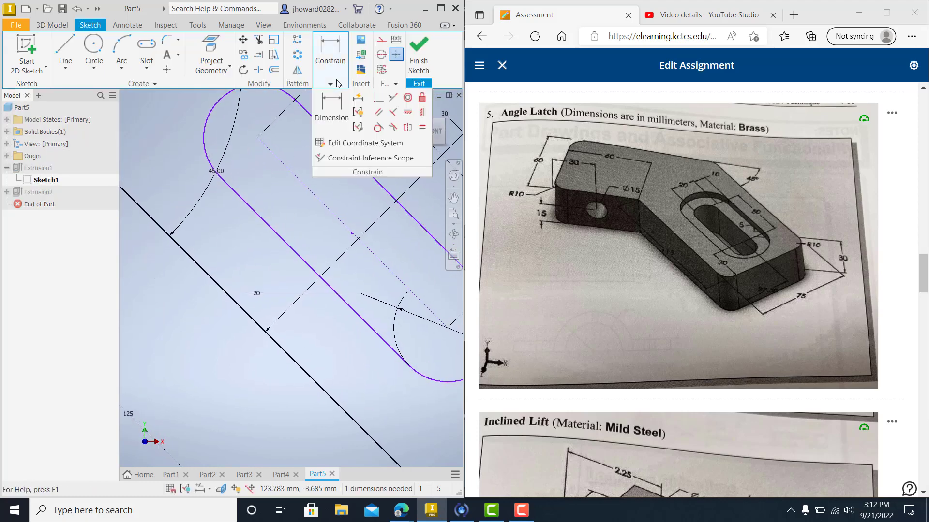
left_click(331, 107)
left_click(366, 184)
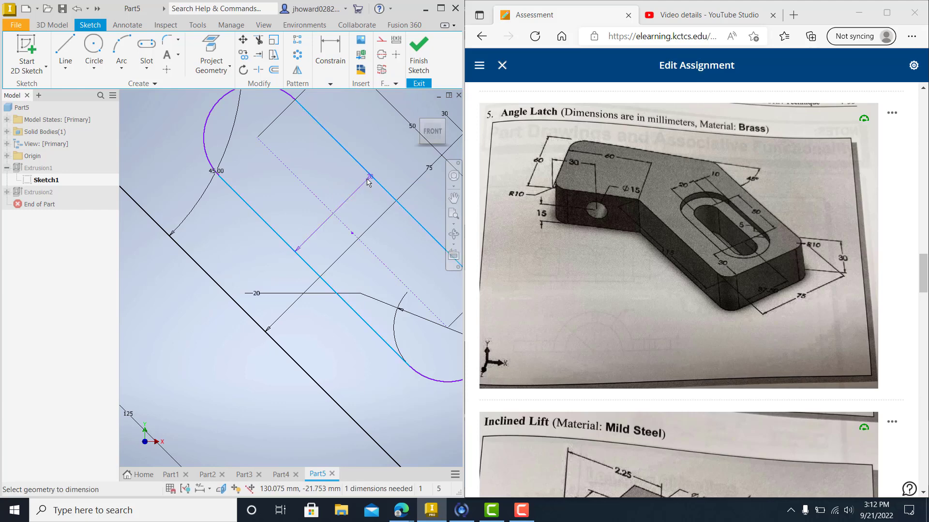
left_click(339, 205)
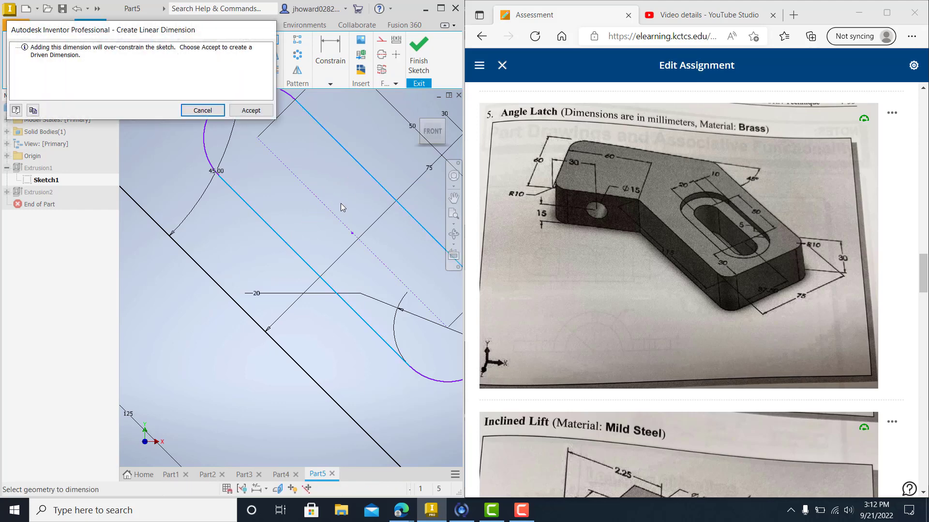
key("Escape")
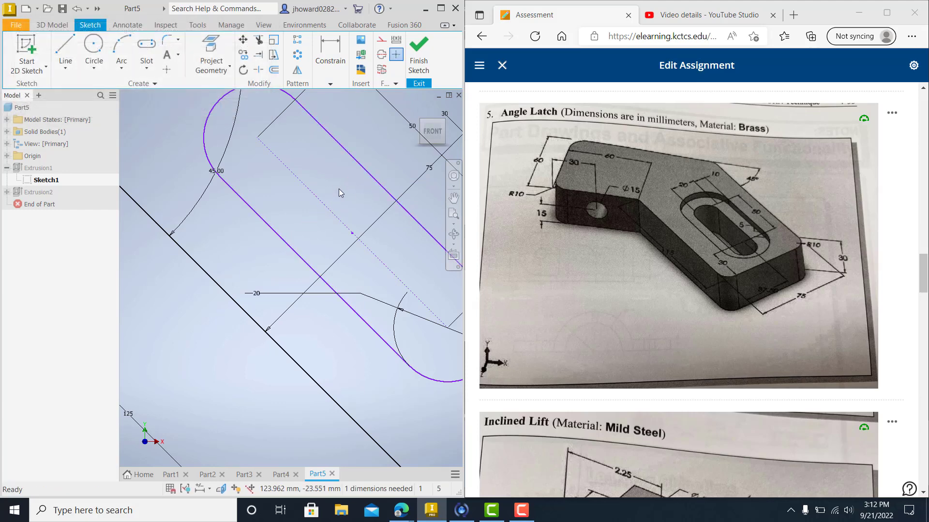
scroll(338, 189, "down", 6)
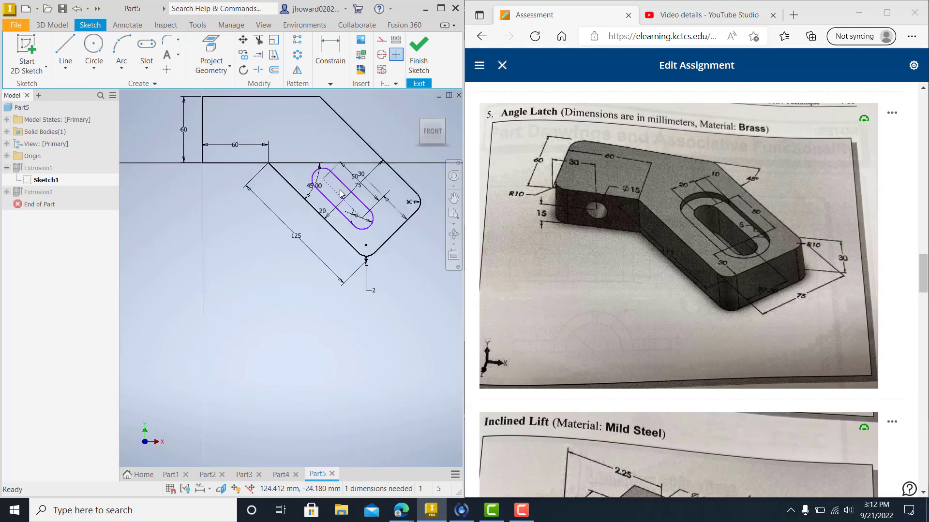
left_click(420, 54)
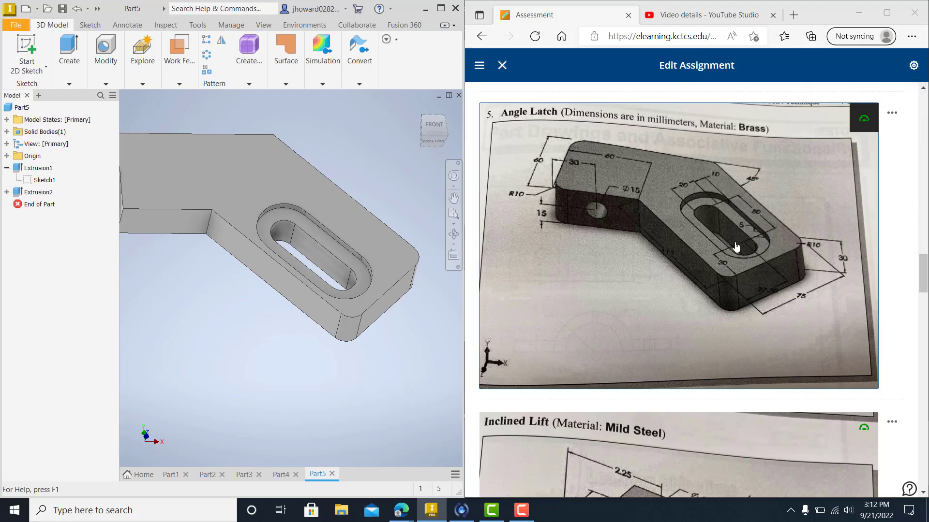
Orient the part like the reference, and enlarge the Angle Latch drawing in the browser to examine the slot's location dimensions.
mouse_move(453, 347)
middle_mouse_down("shift")
mouse_move(406, 311)
mouse_move(396, 337)
middle_mouse_up("shift")
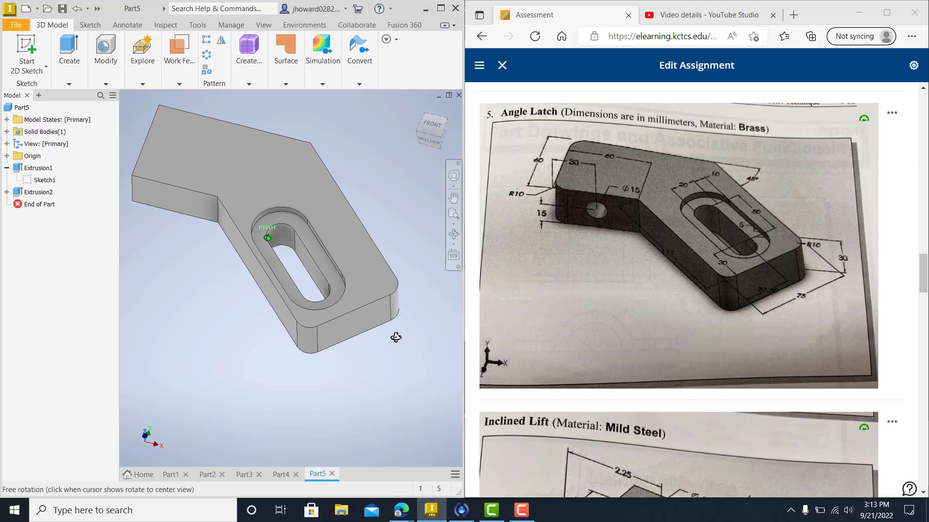
middle_click_drag(396, 337, 397, 338, "shift")
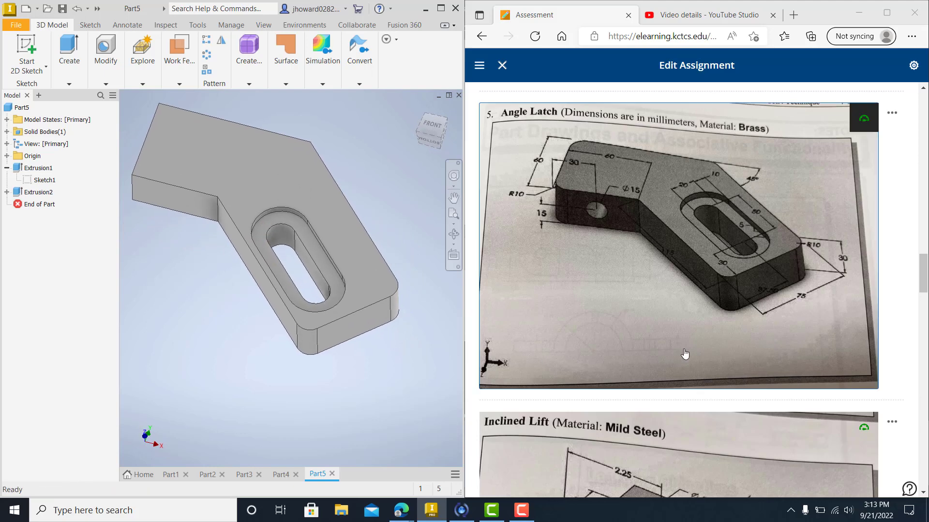
scroll(755, 278, "down", 1)
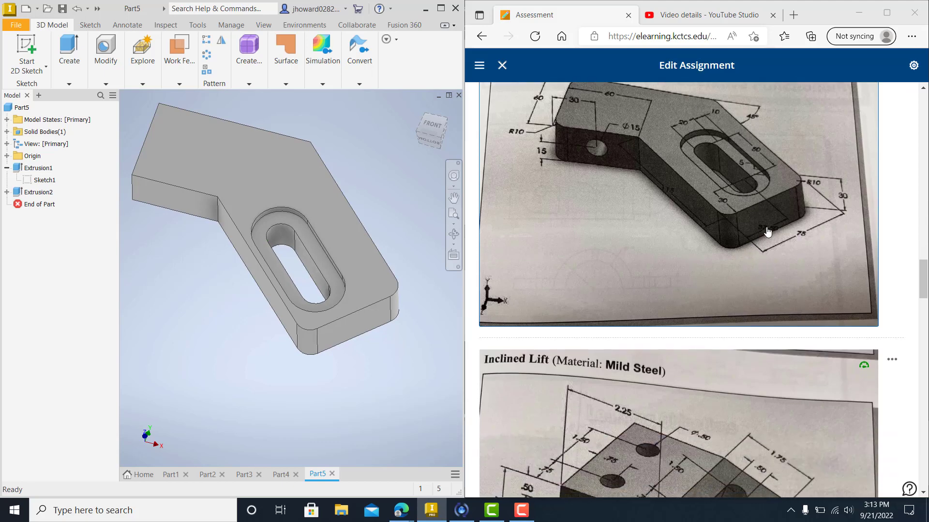
scroll(766, 243, "up", 1)
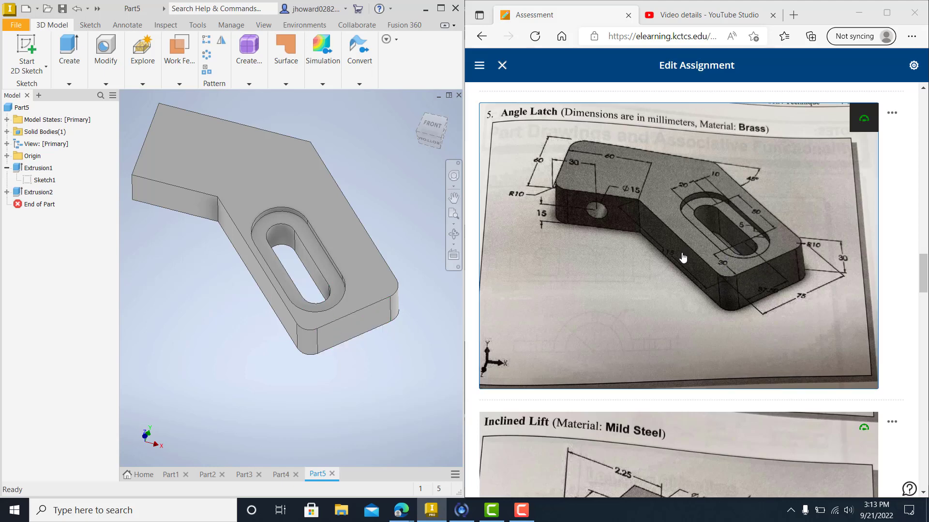
left_click(768, 301)
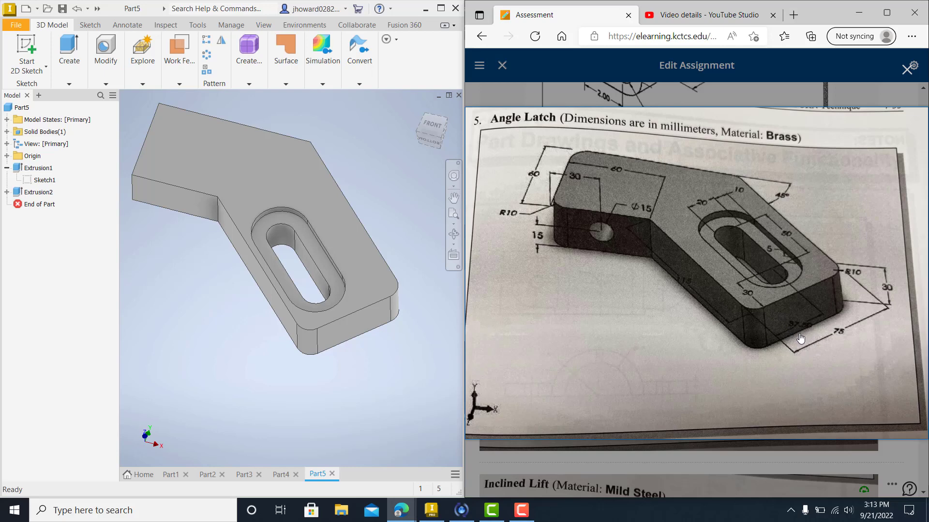
Edit the first extrusion's sketch and dimension the slot's lower end center 27.5 mm from the angled leg's 125 mm edge.
left_click(44, 180)
double_click(45, 179)
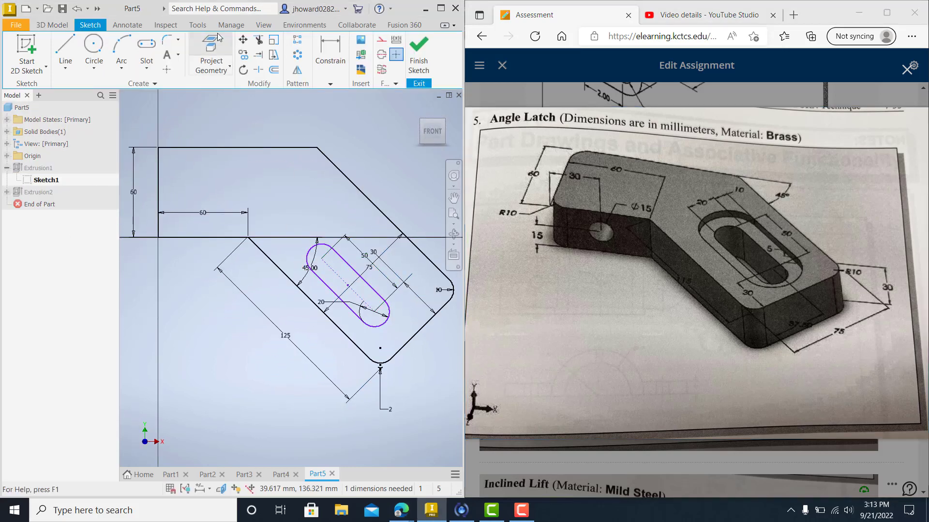
left_click(333, 53)
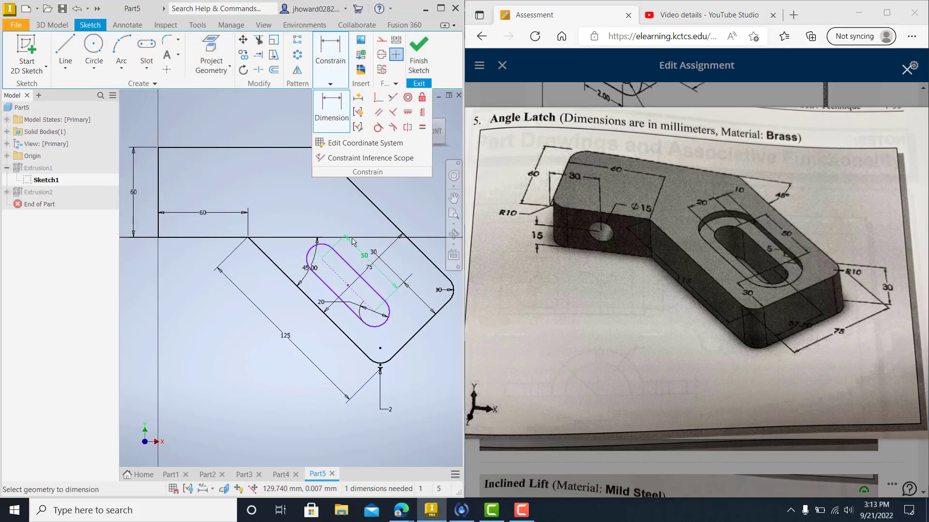
left_click(381, 329)
left_click(354, 344)
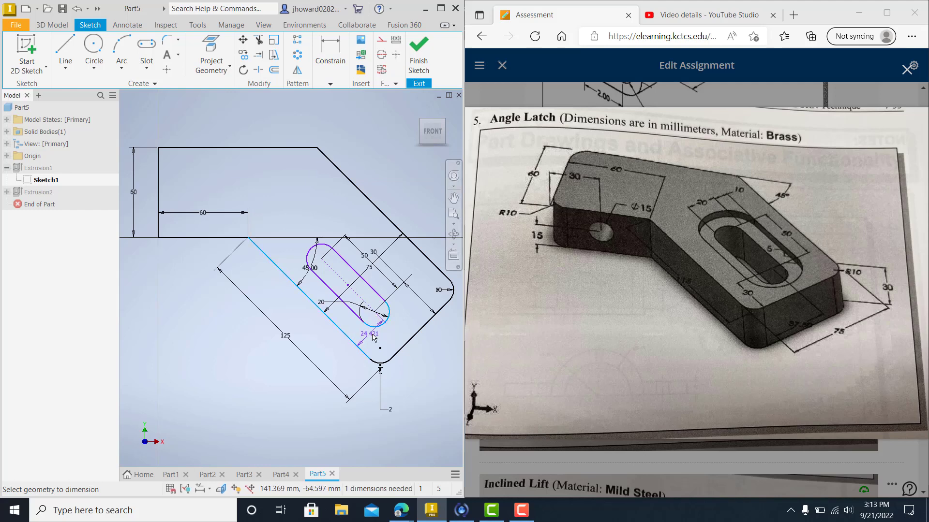
left_click(424, 386)
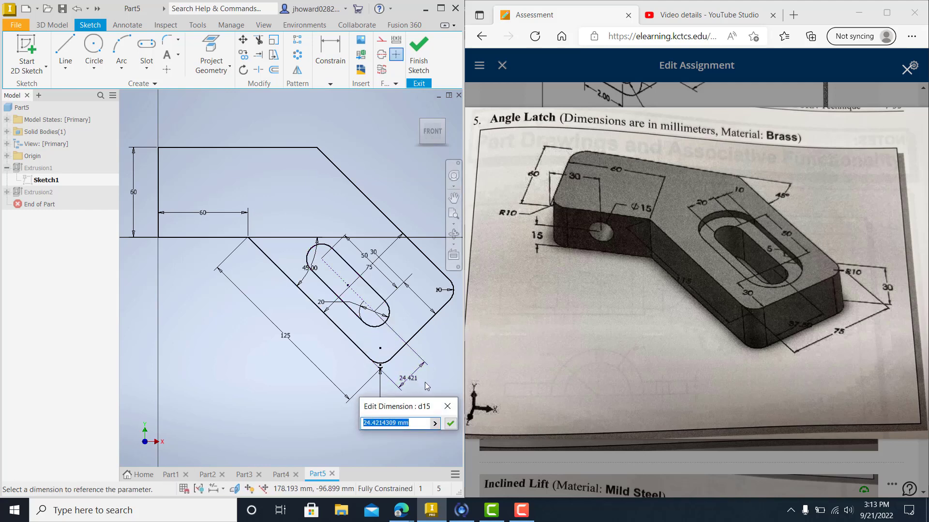
type("27.5")
key("Return")
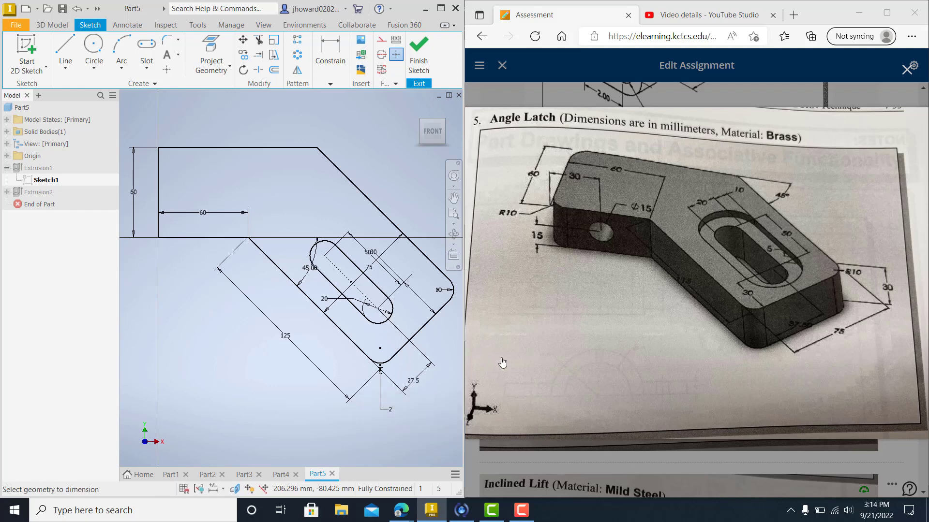
Set the distance from the slot's end center to the 125 mm edge to 37.5 mm, check it in the sketch and finish.
left_click(413, 383)
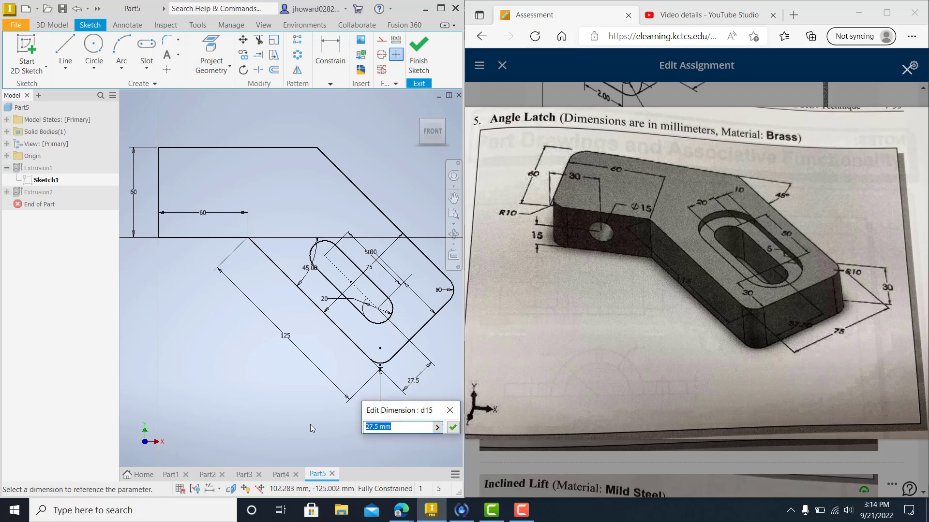
type("37.5")
key("Return")
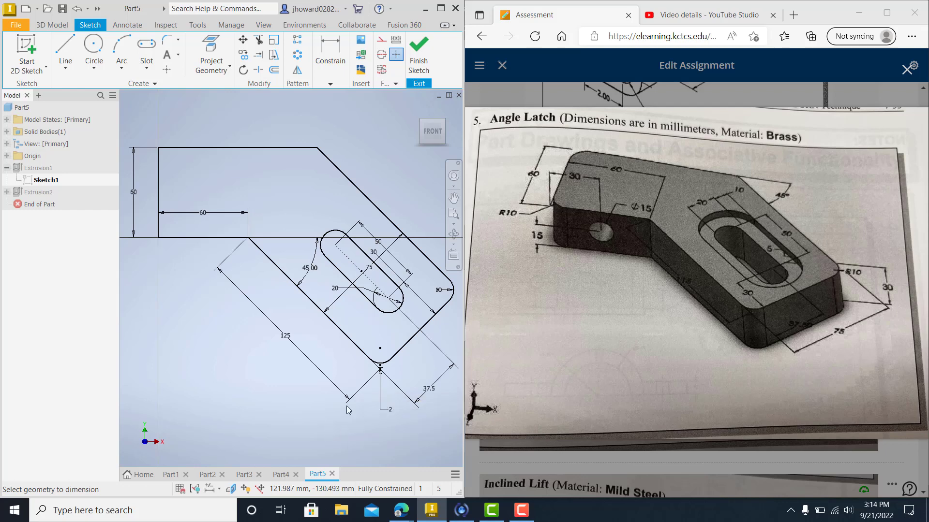
left_click(428, 50)
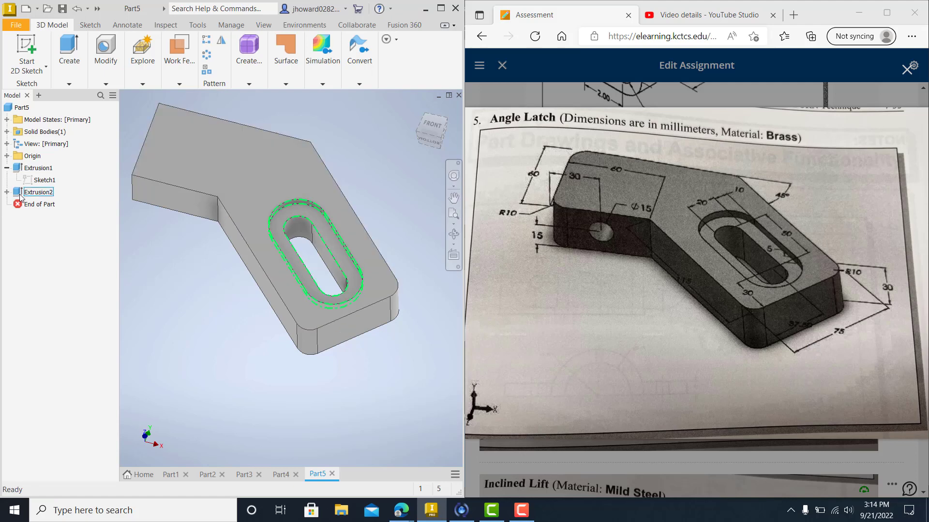
double_click(44, 180)
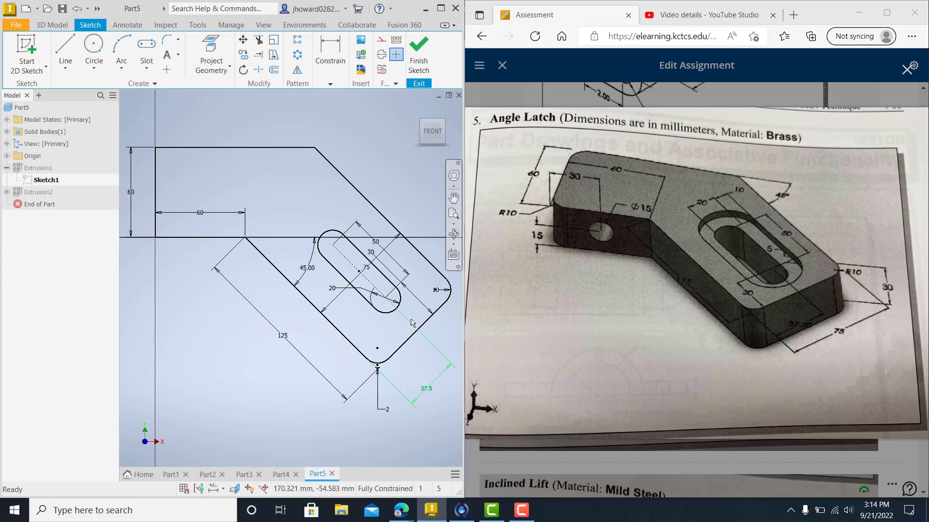
left_click(419, 54)
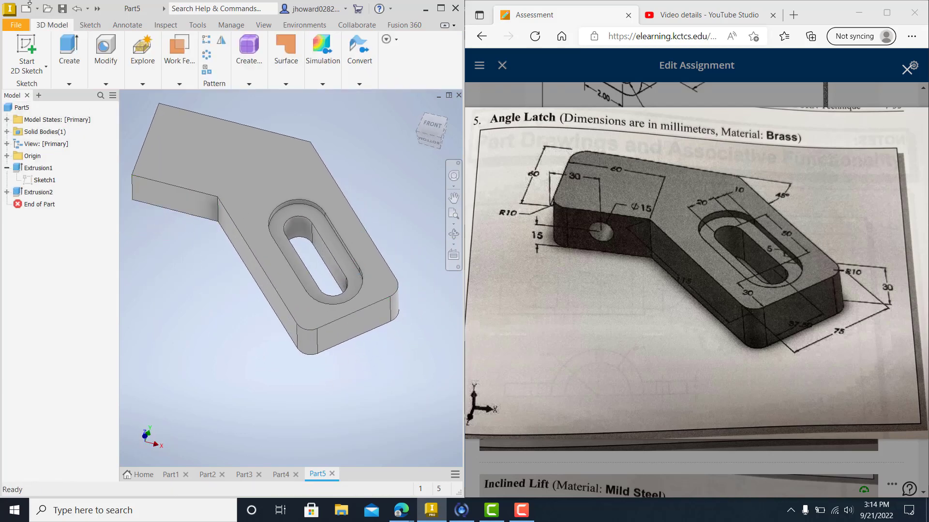
Start a sketch on the straight leg's narrow side face and place a center point at mid-thickness, about 29 mm from the end edge.
left_click(46, 67)
left_click(29, 84)
left_click(167, 194)
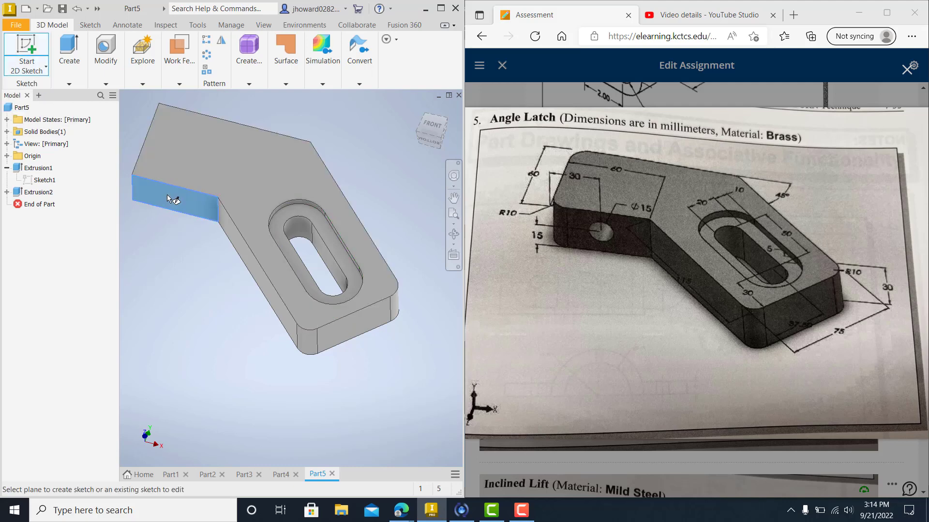
left_click_drag(165, 189, 124, 163)
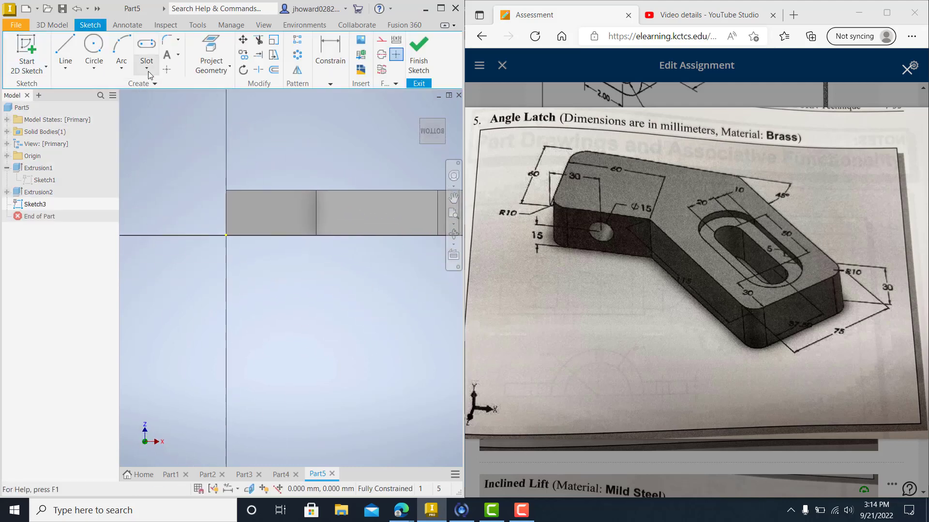
left_click(167, 69)
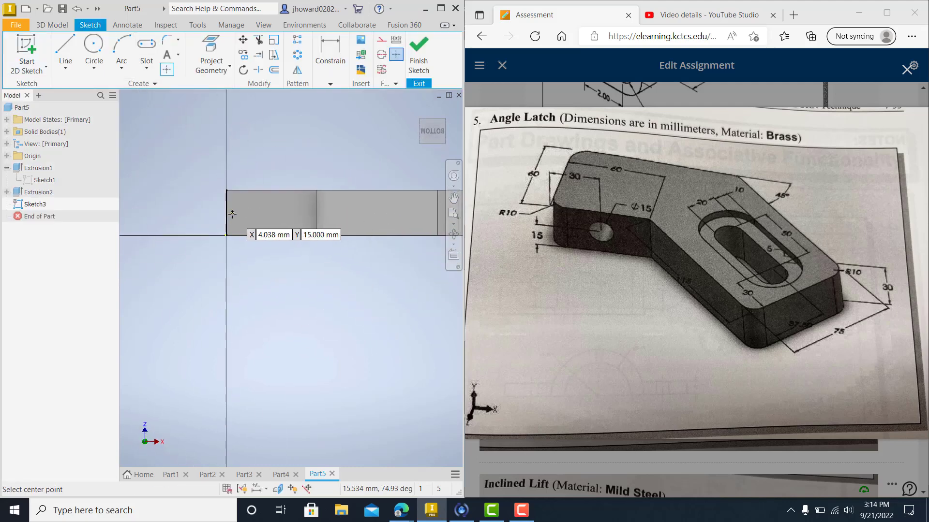
left_click(270, 213)
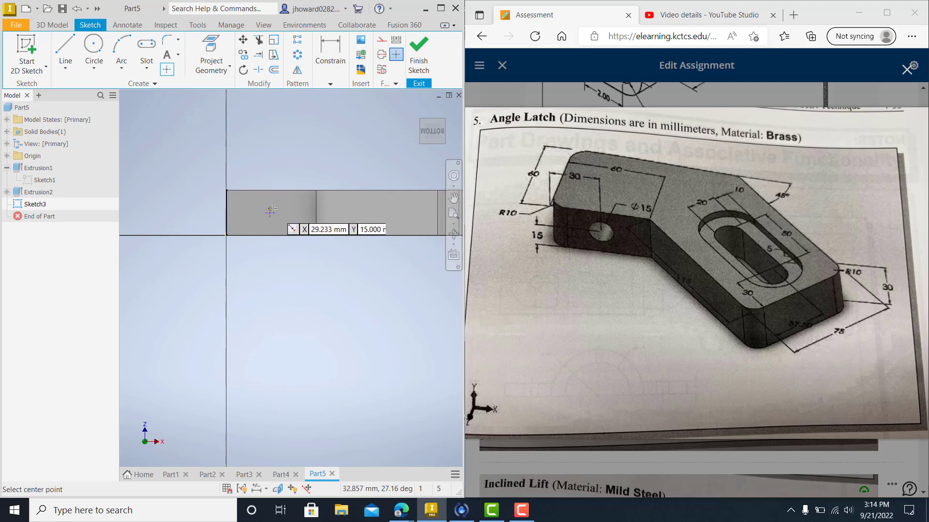
Dimension the center point 30 mm from the side face's end edge and finish the sketch.
left_click(330, 83)
left_click(336, 101)
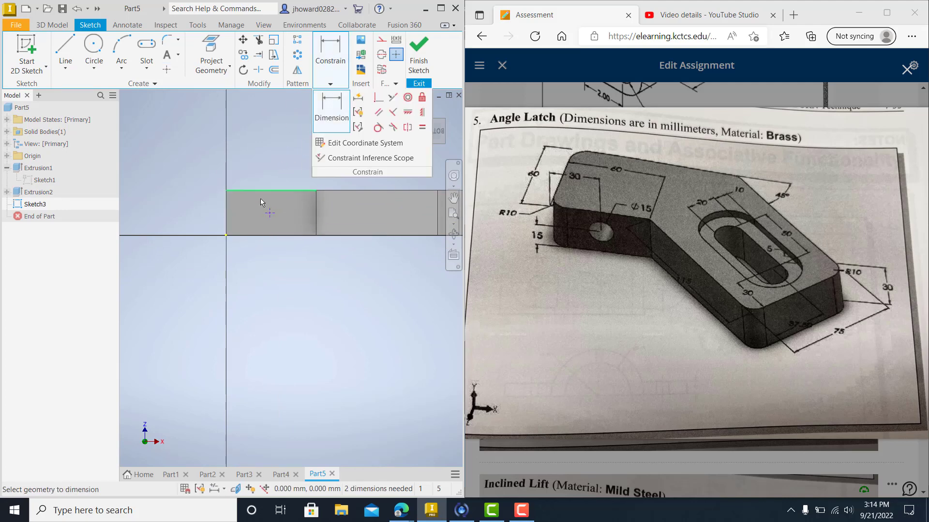
left_click(270, 213)
left_click(226, 212)
left_click(247, 162)
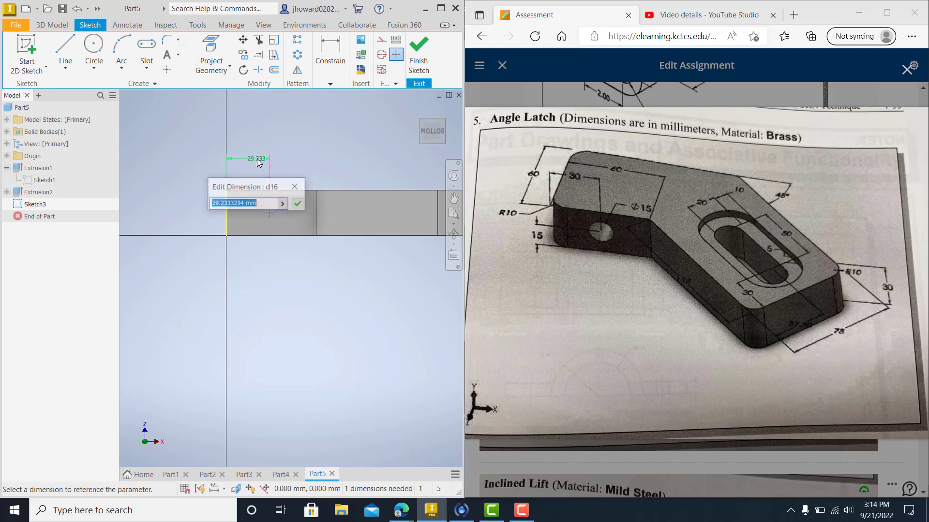
type("3")
key("Return")
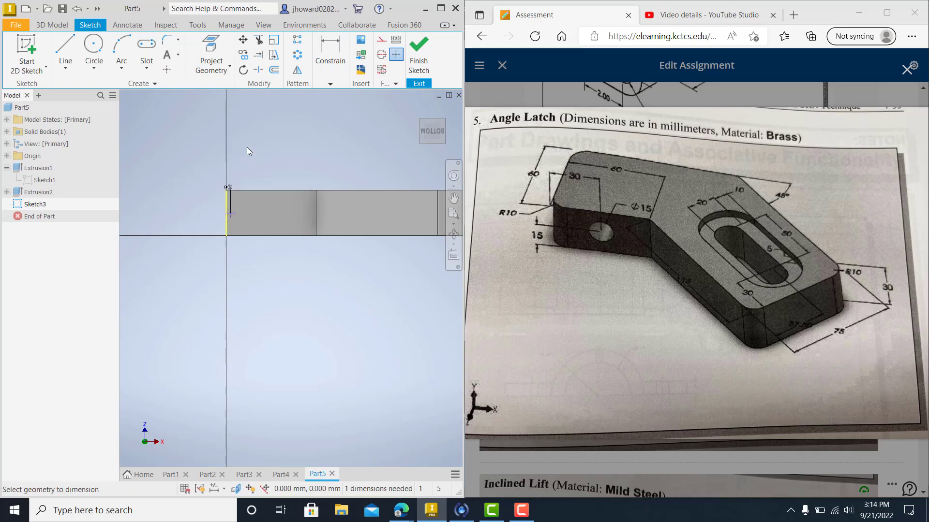
double_click(228, 187)
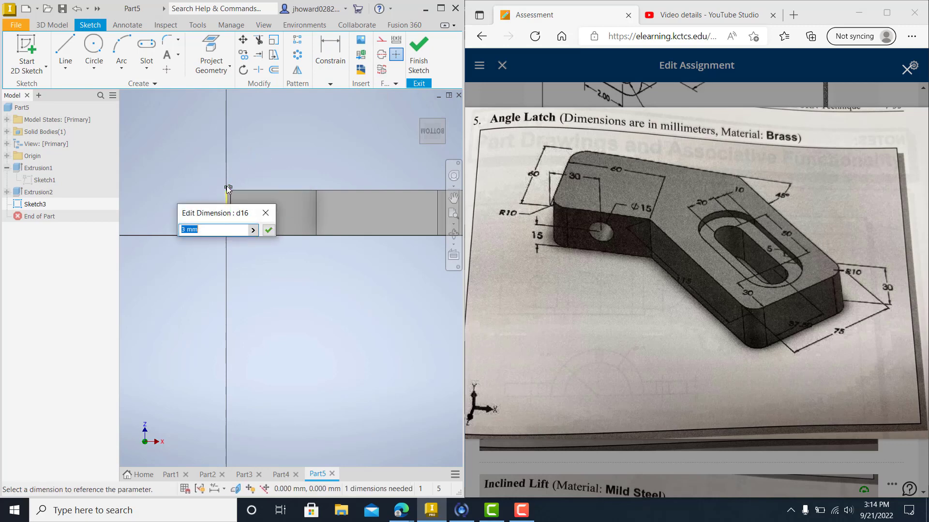
type("30")
key("Return")
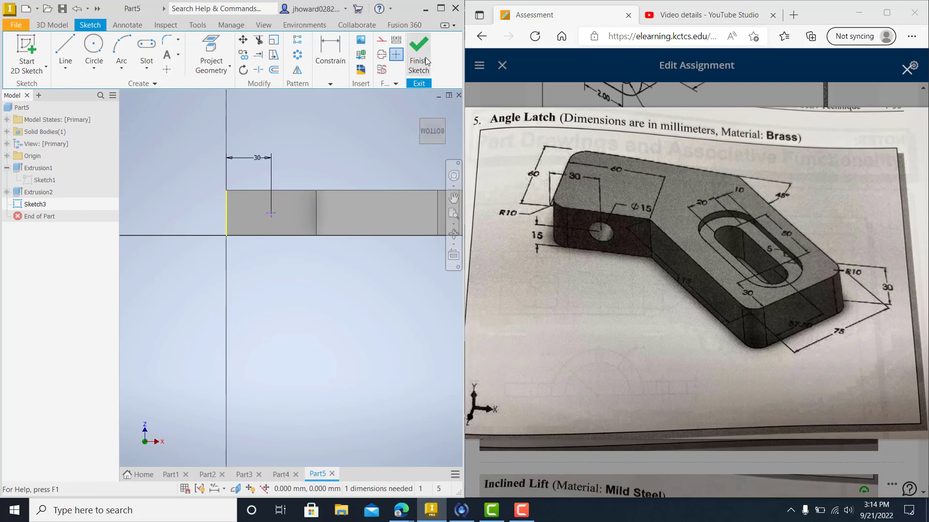
left_click(419, 53)
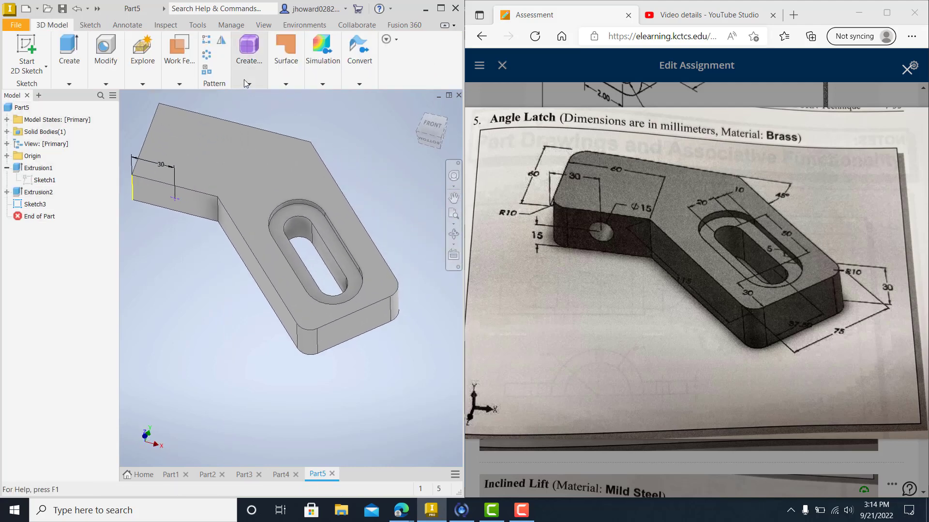
Create a simple 15 mm diameter through-all hole at the sketched center point on the side face.
left_click(244, 82)
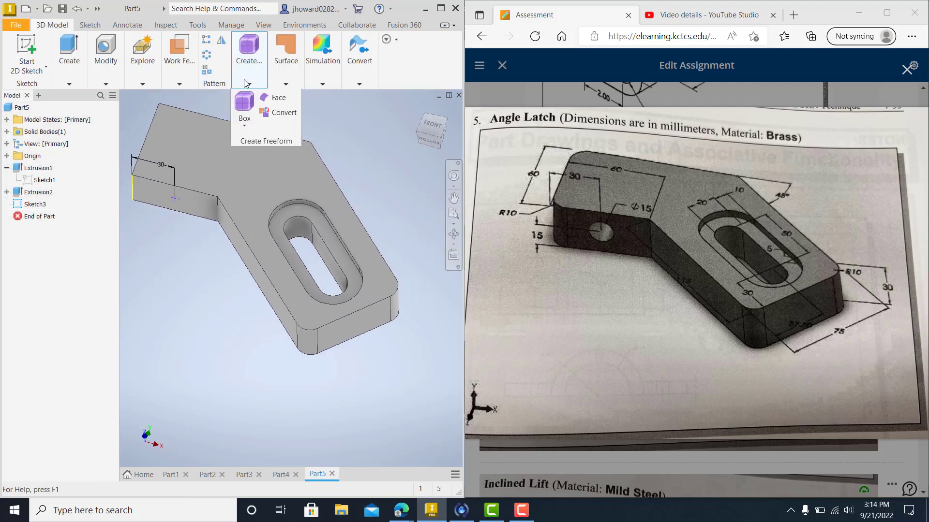
left_click(72, 79)
left_click(97, 73)
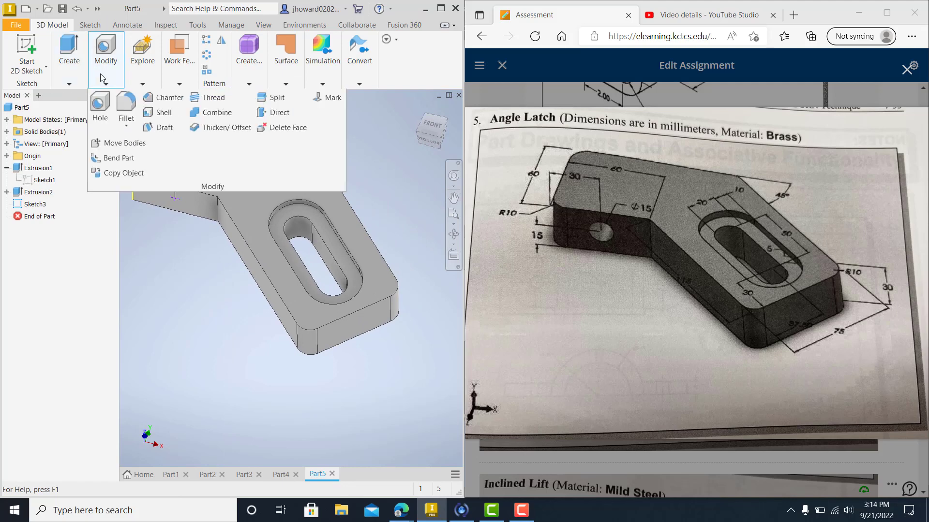
left_click(105, 102)
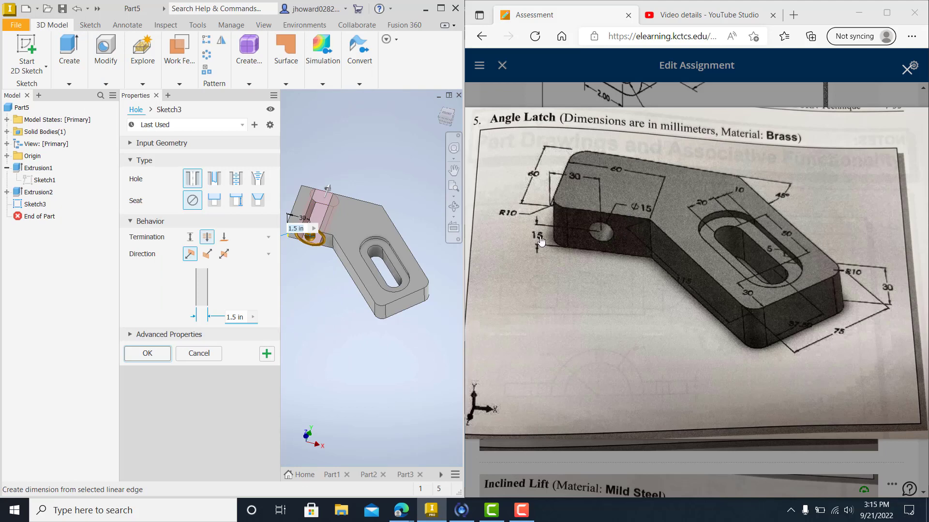
left_click(238, 316)
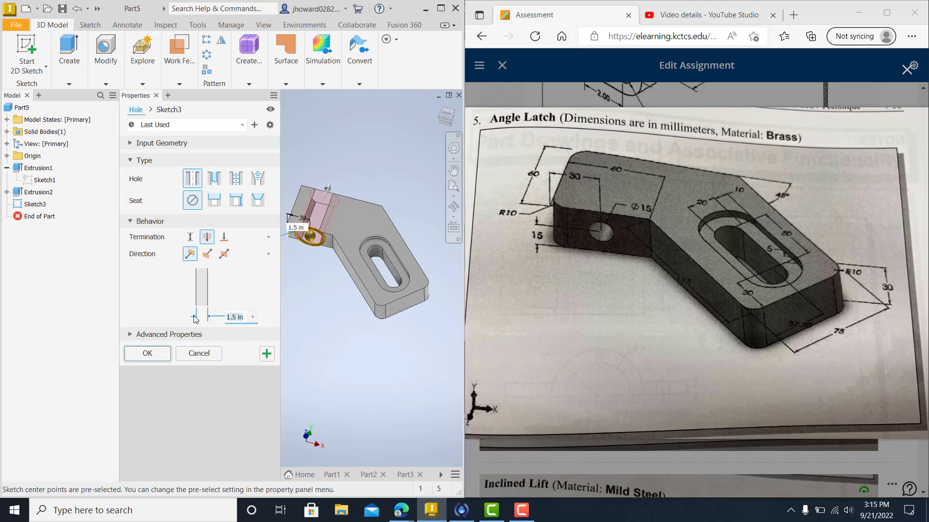
type("15")
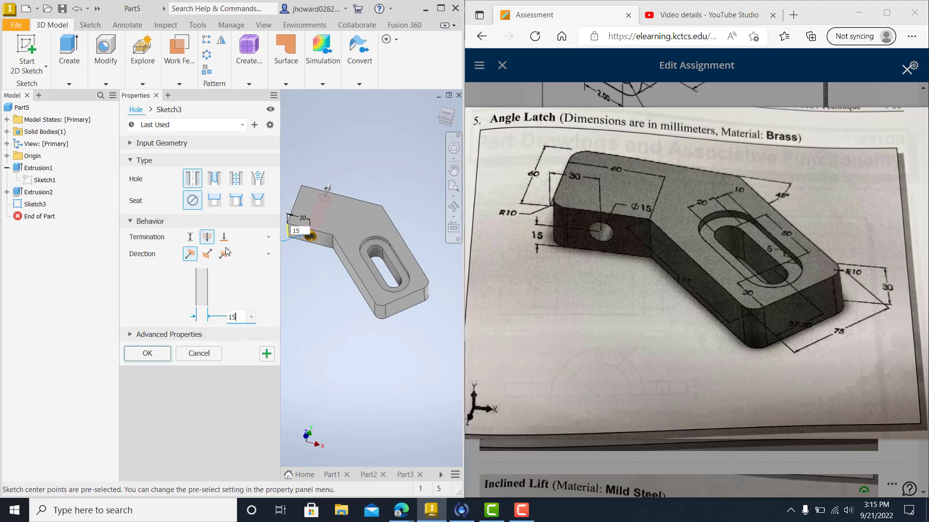
left_click(148, 359)
left_click(148, 353)
middle_click_drag(219, 325, 239, 364)
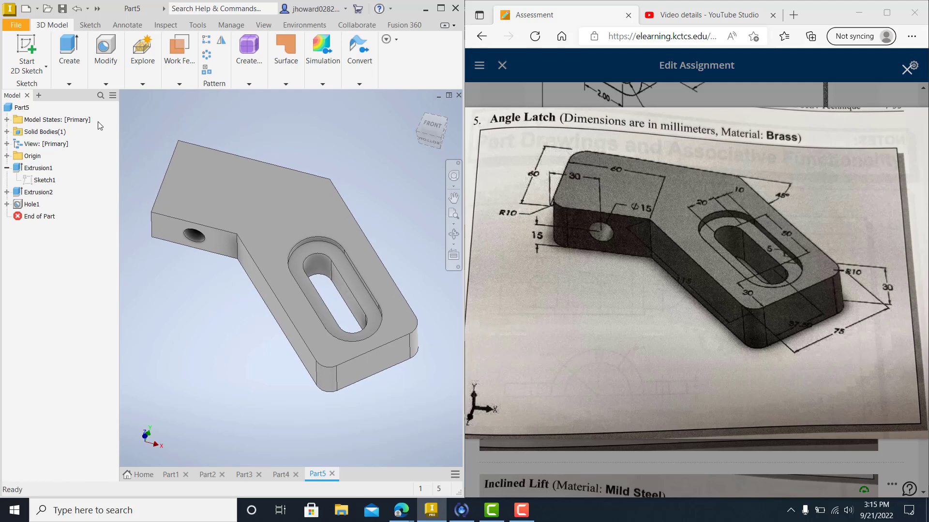
Set the part's physical material to Brass, Soft Yellow in its iProperties and apply the change.
right_click(27, 109)
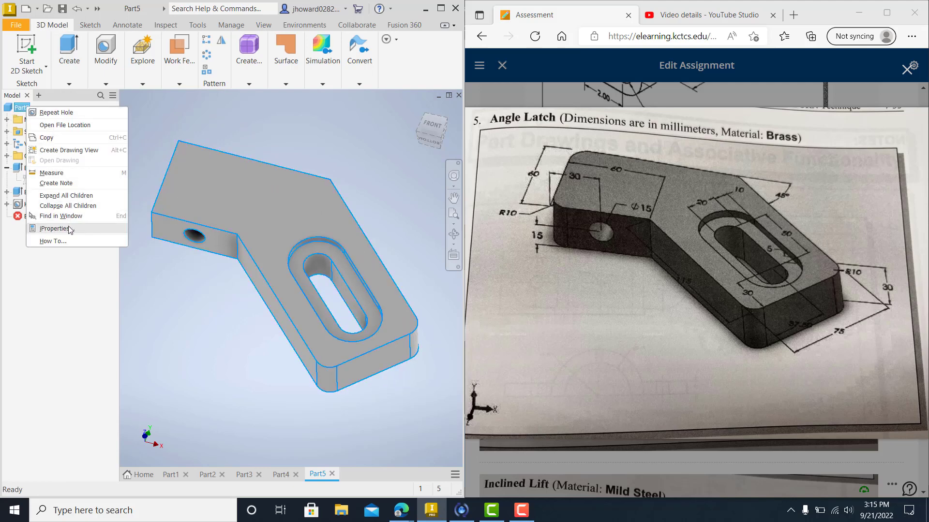
left_click(54, 228)
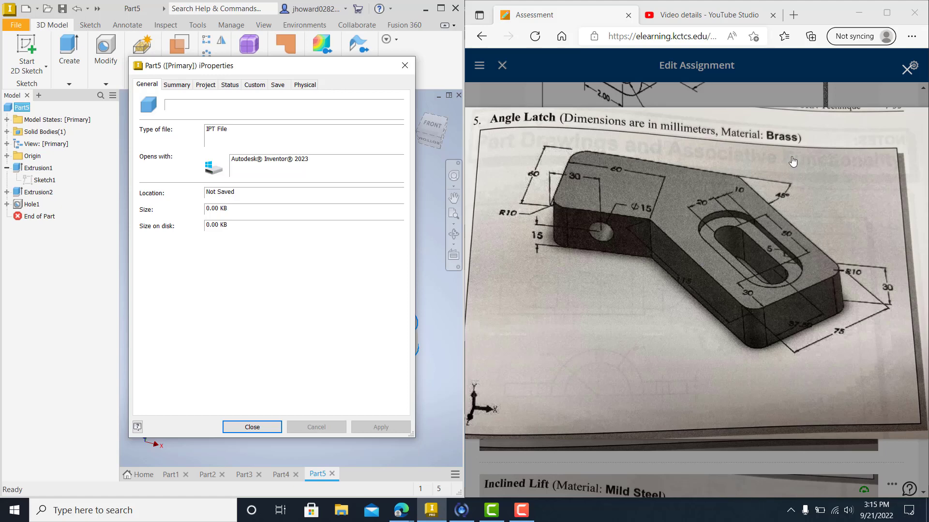
left_click(304, 85)
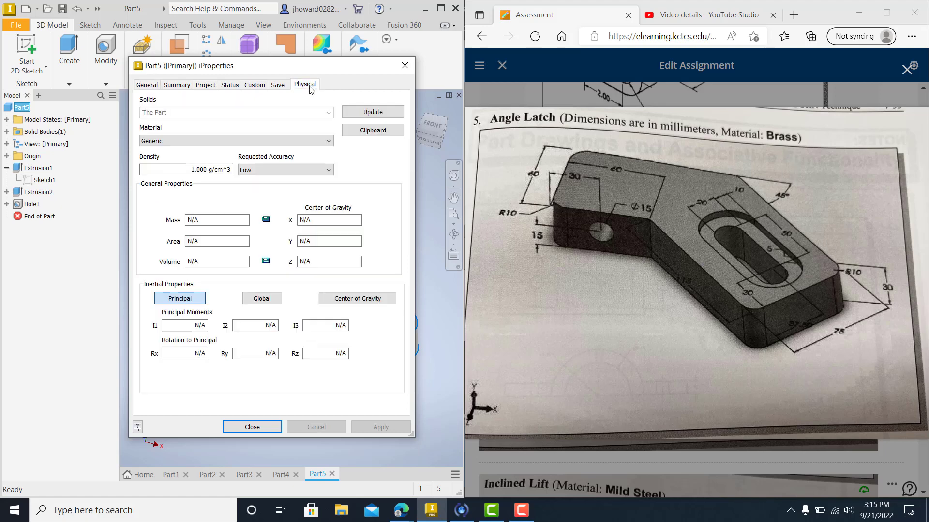
left_click(275, 141)
scroll(250, 228, "up", 3)
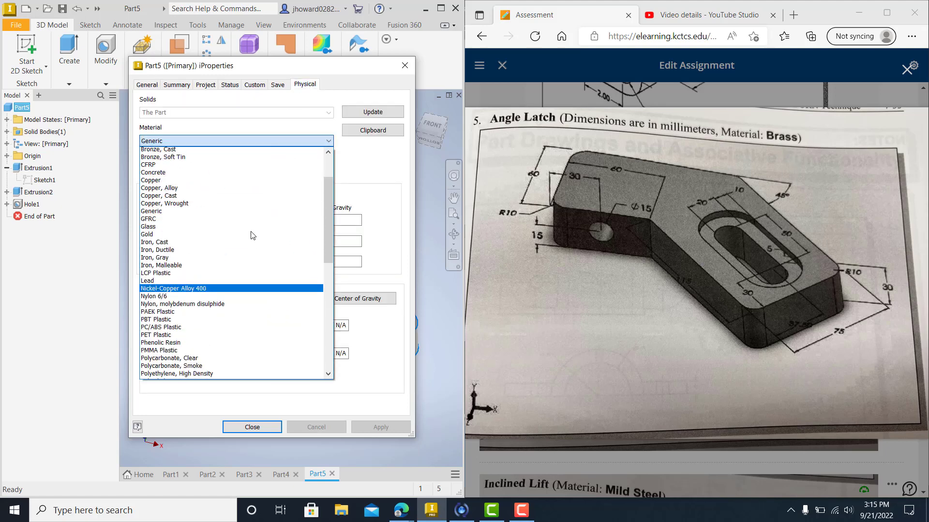
scroll(150, 197, "up", 2)
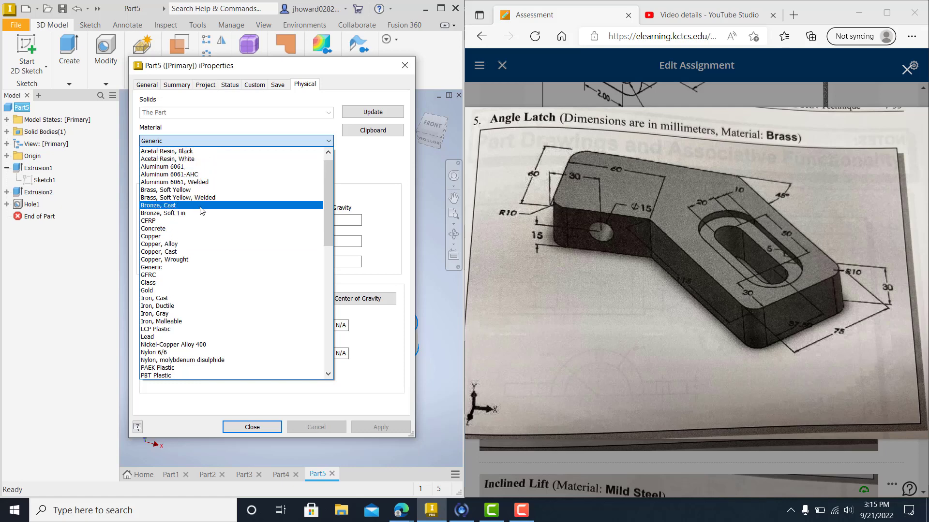
scroll(177, 203, "up", 1)
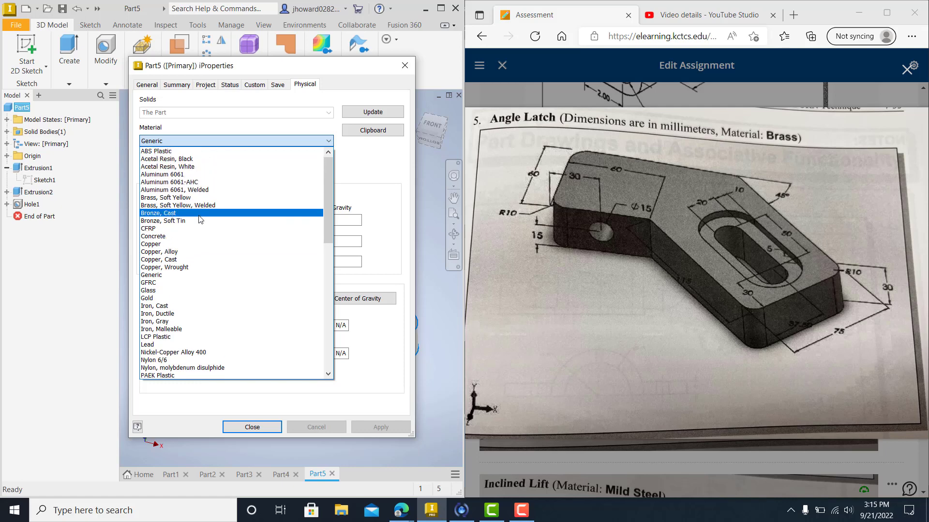
left_click(179, 199)
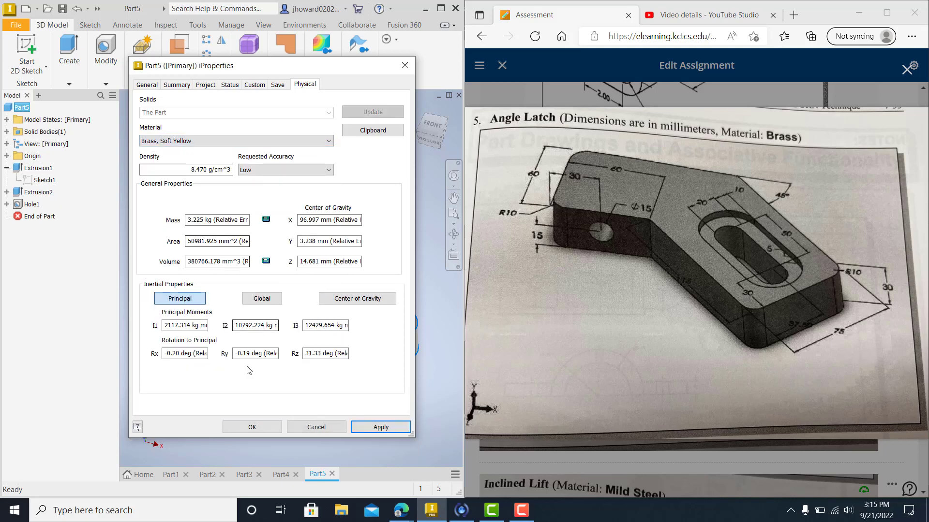
left_click(379, 425)
left_click(254, 427)
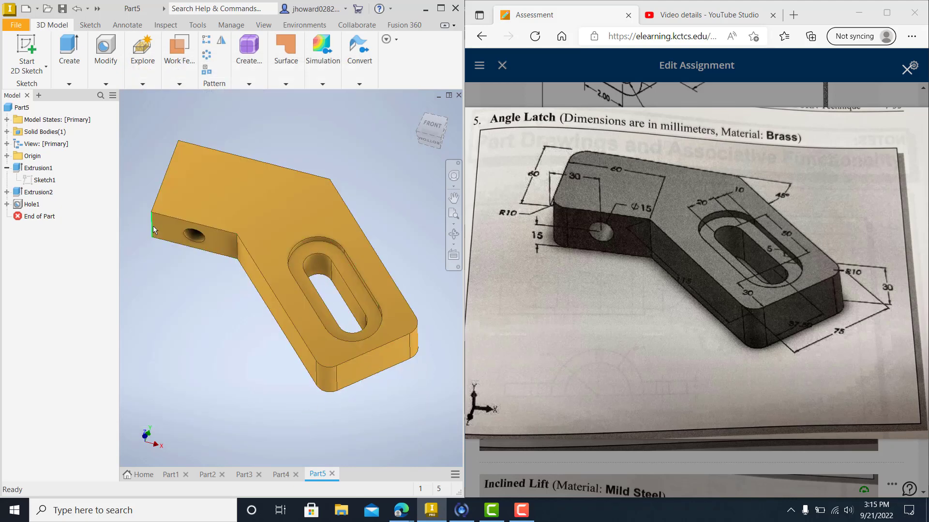
mouse_move(131, 64)
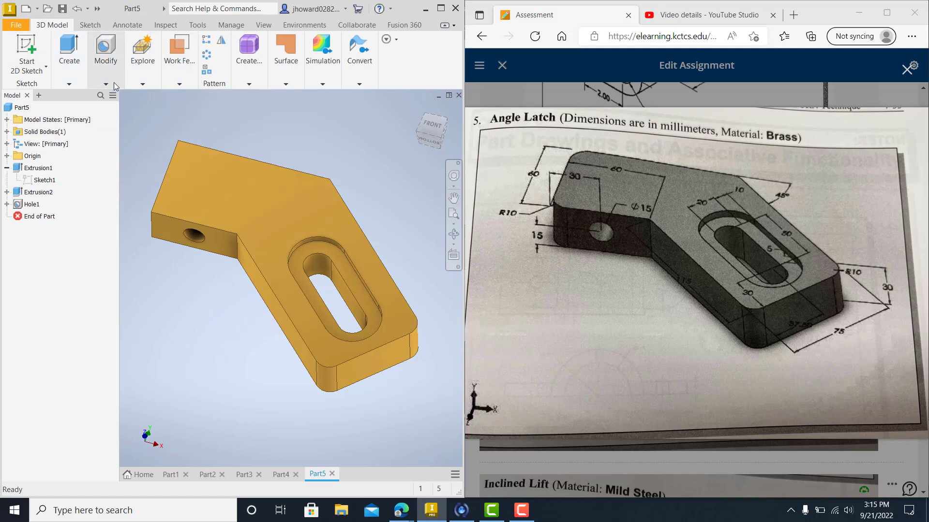
Fillet the two outer vertical corner edges at the end of the leg with the side hole to a 10 mm radius.
mouse_move(121, 81)
left_click(131, 115)
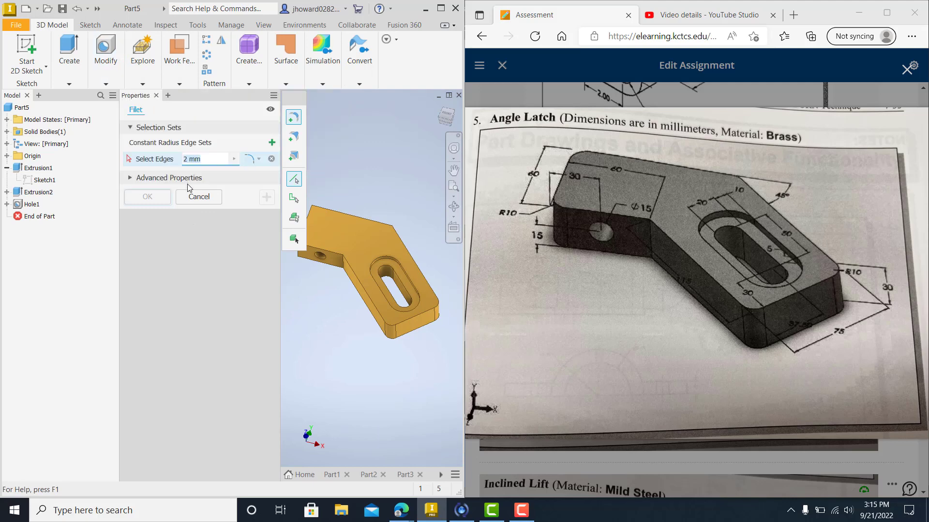
type("10")
scroll(344, 286, "up", 5)
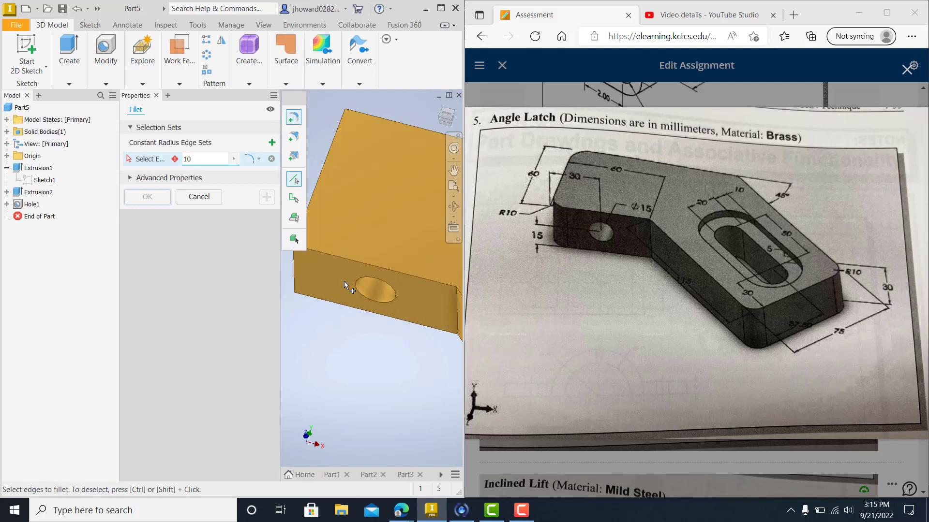
left_click(292, 279)
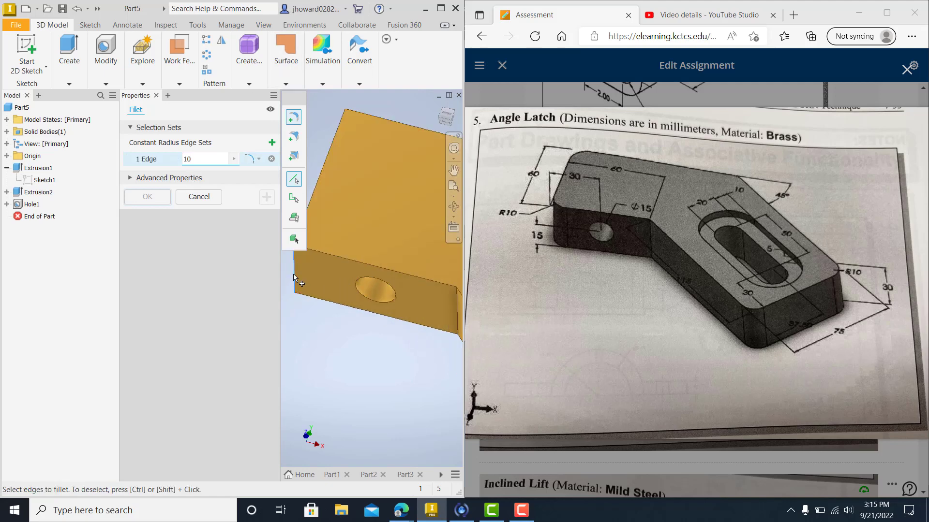
left_click(347, 119)
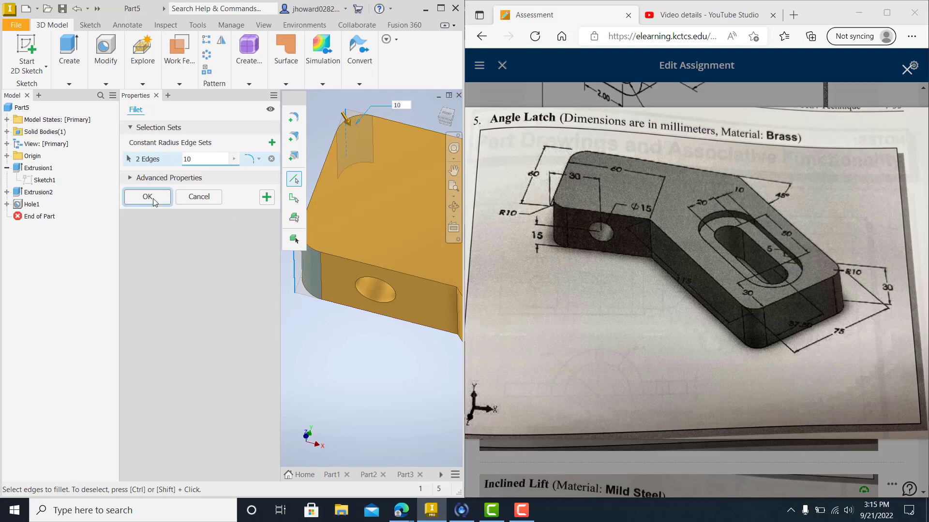
left_click(148, 197)
scroll(310, 344, "down", 5)
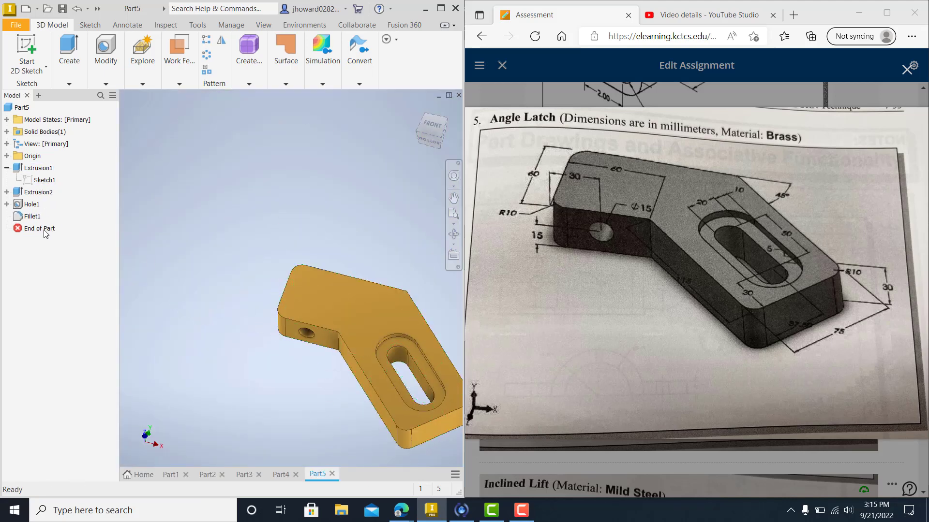
middle_click_drag(240, 358, 197, 278)
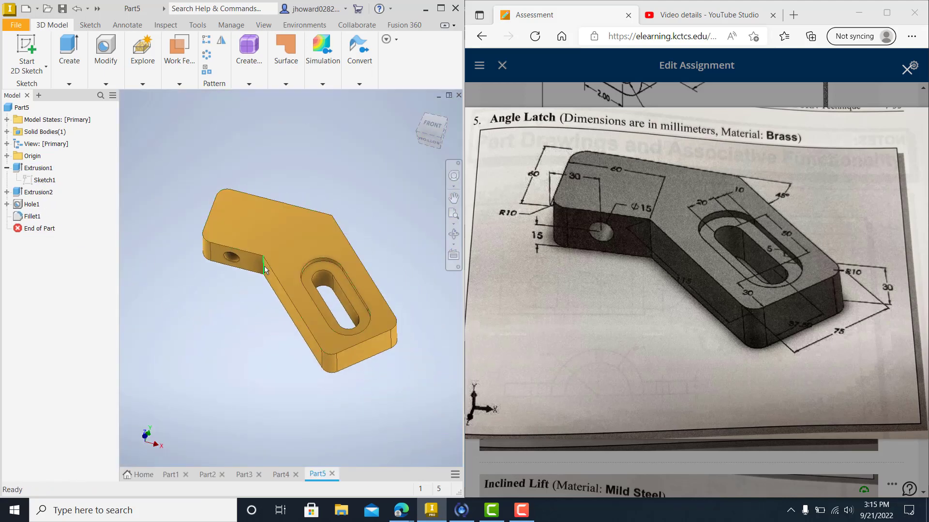